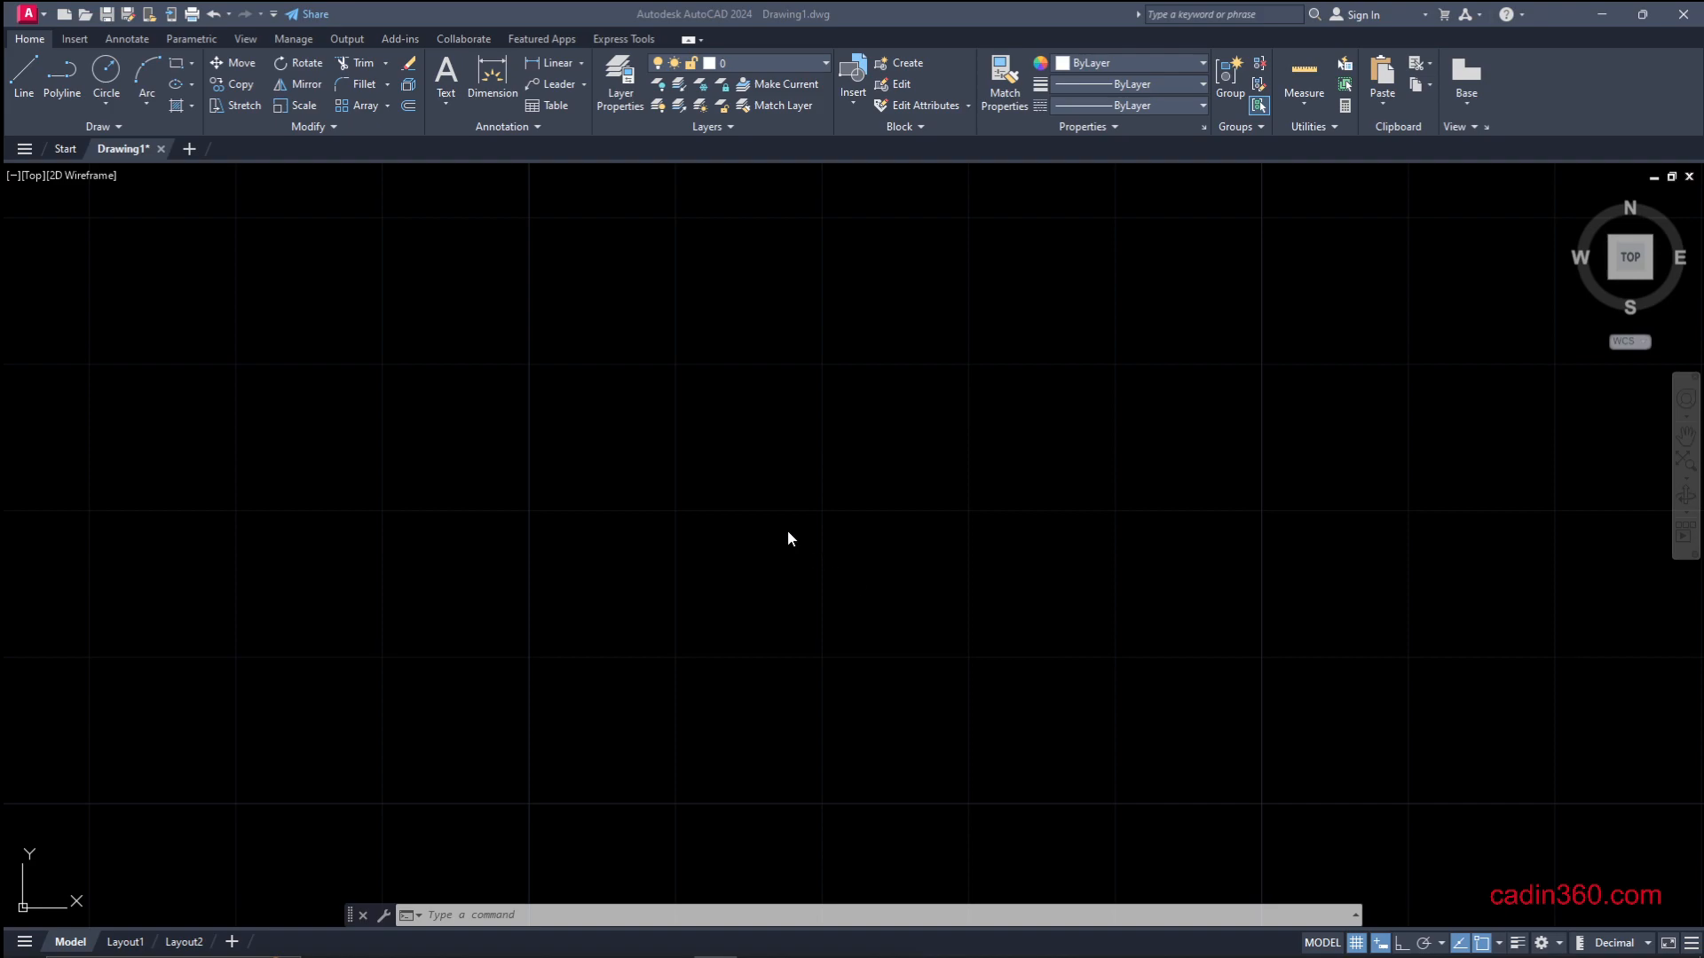
Check the length type, precision and insertion scale in the drawing units settings
text(UN)
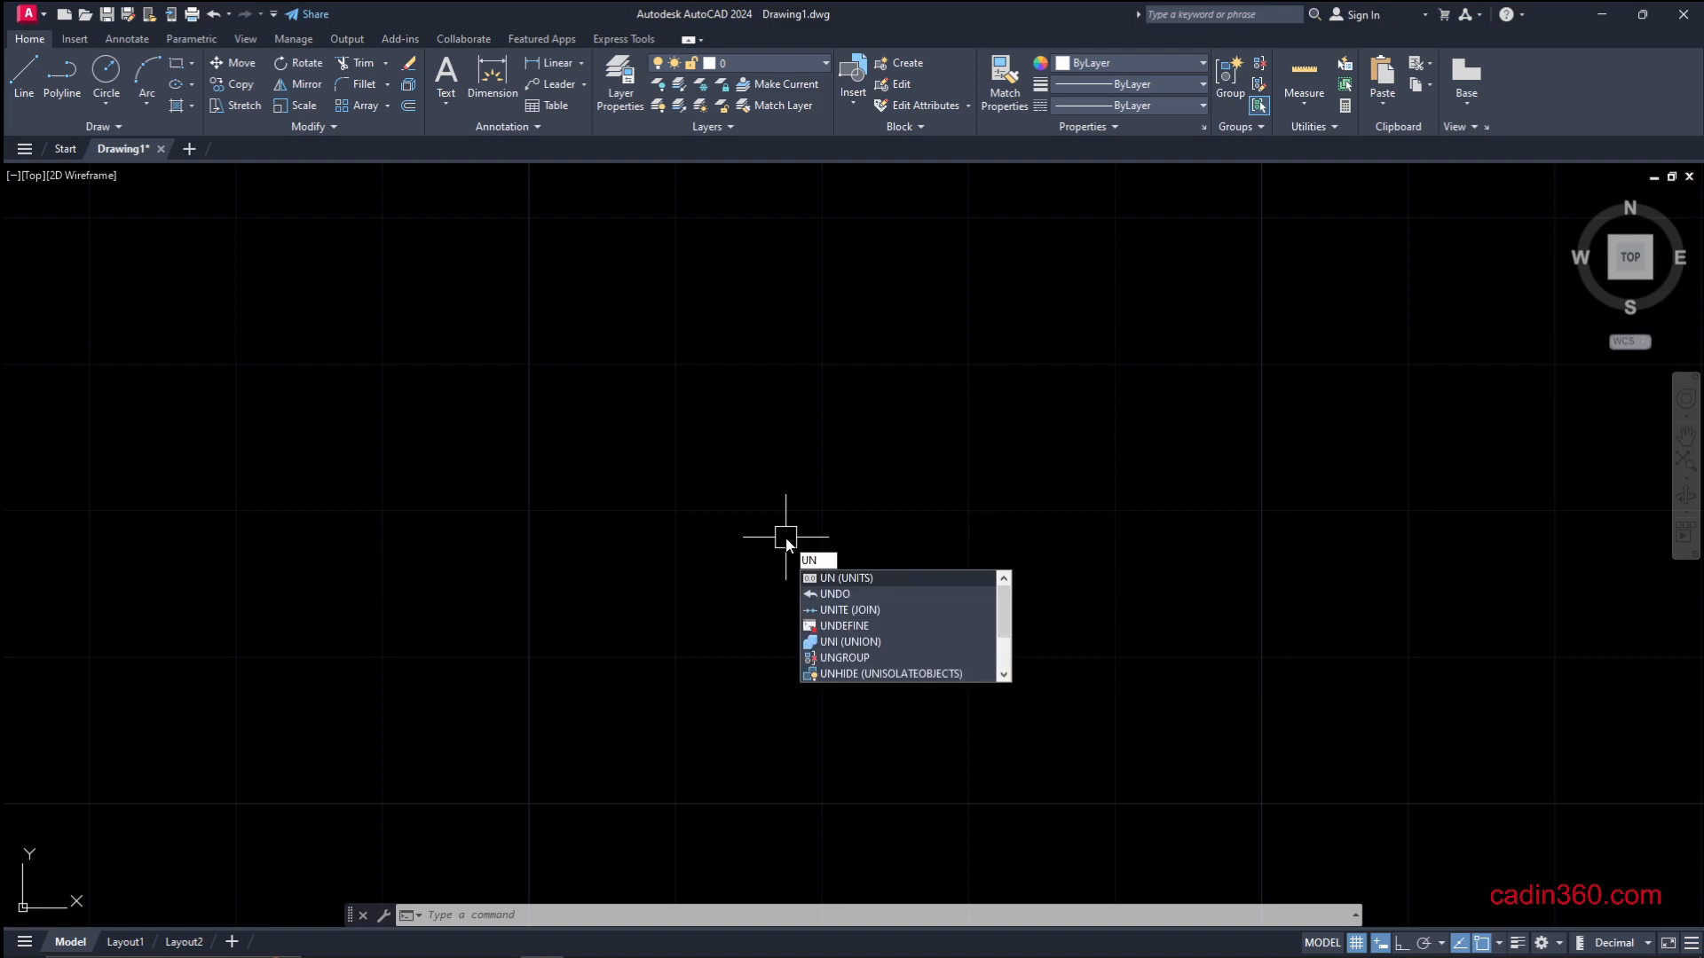
key(Return)
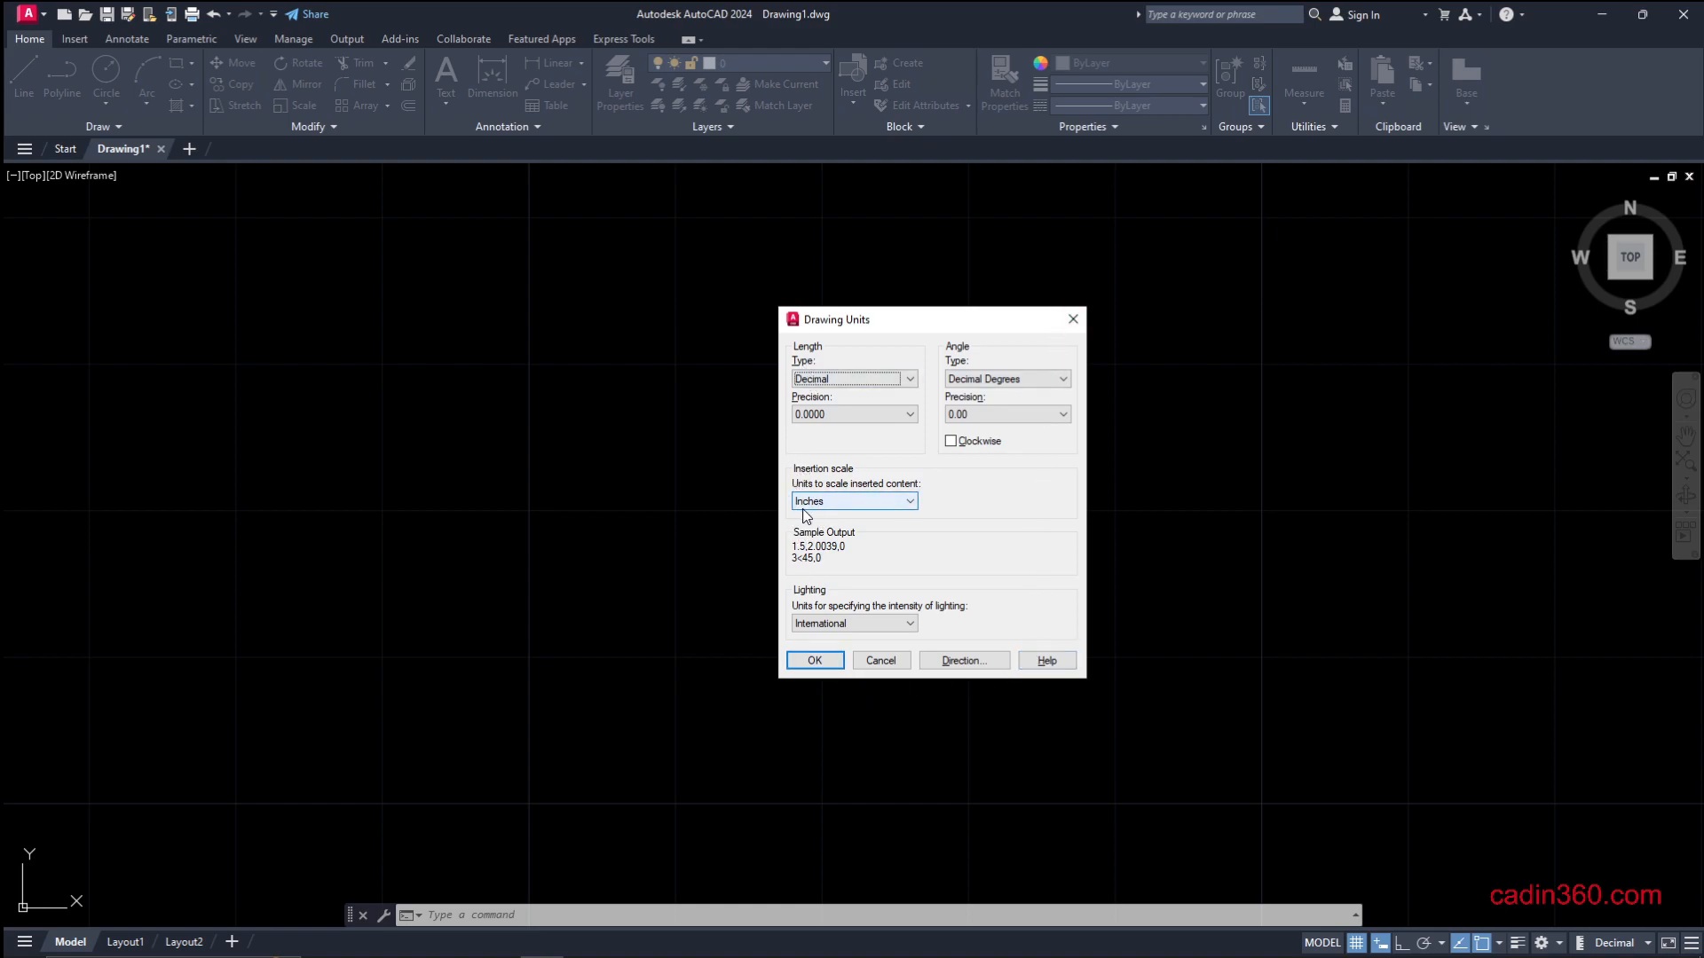
mouse_move(807, 515)
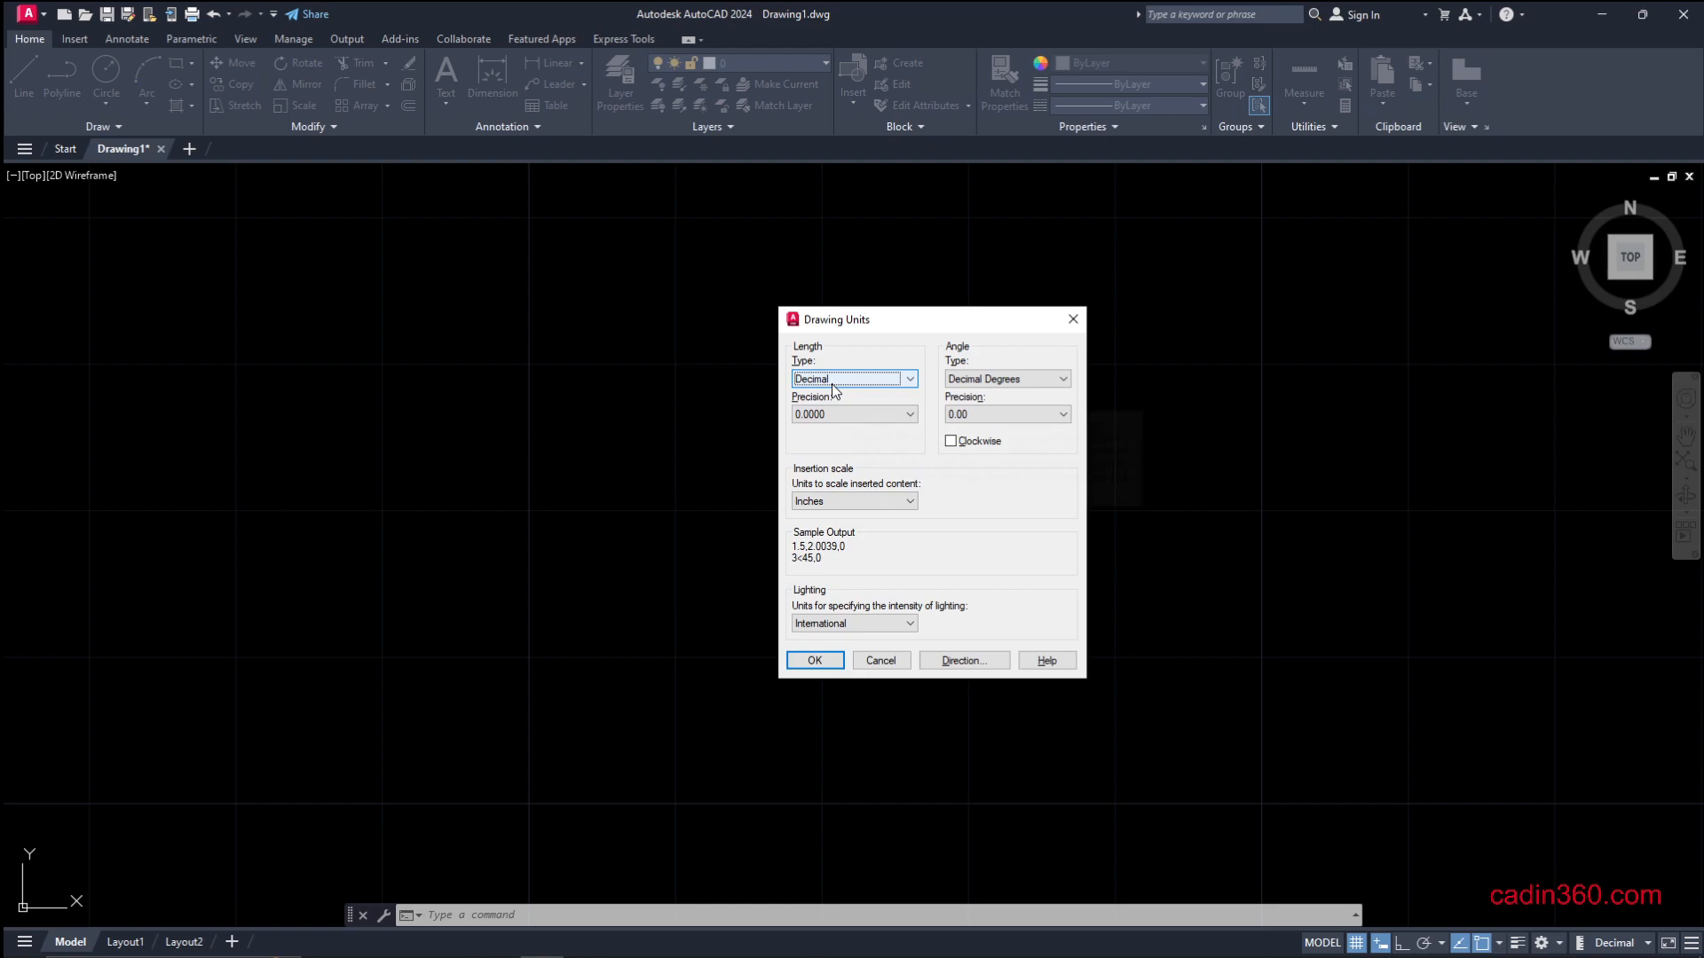
mouse_move(833, 385)
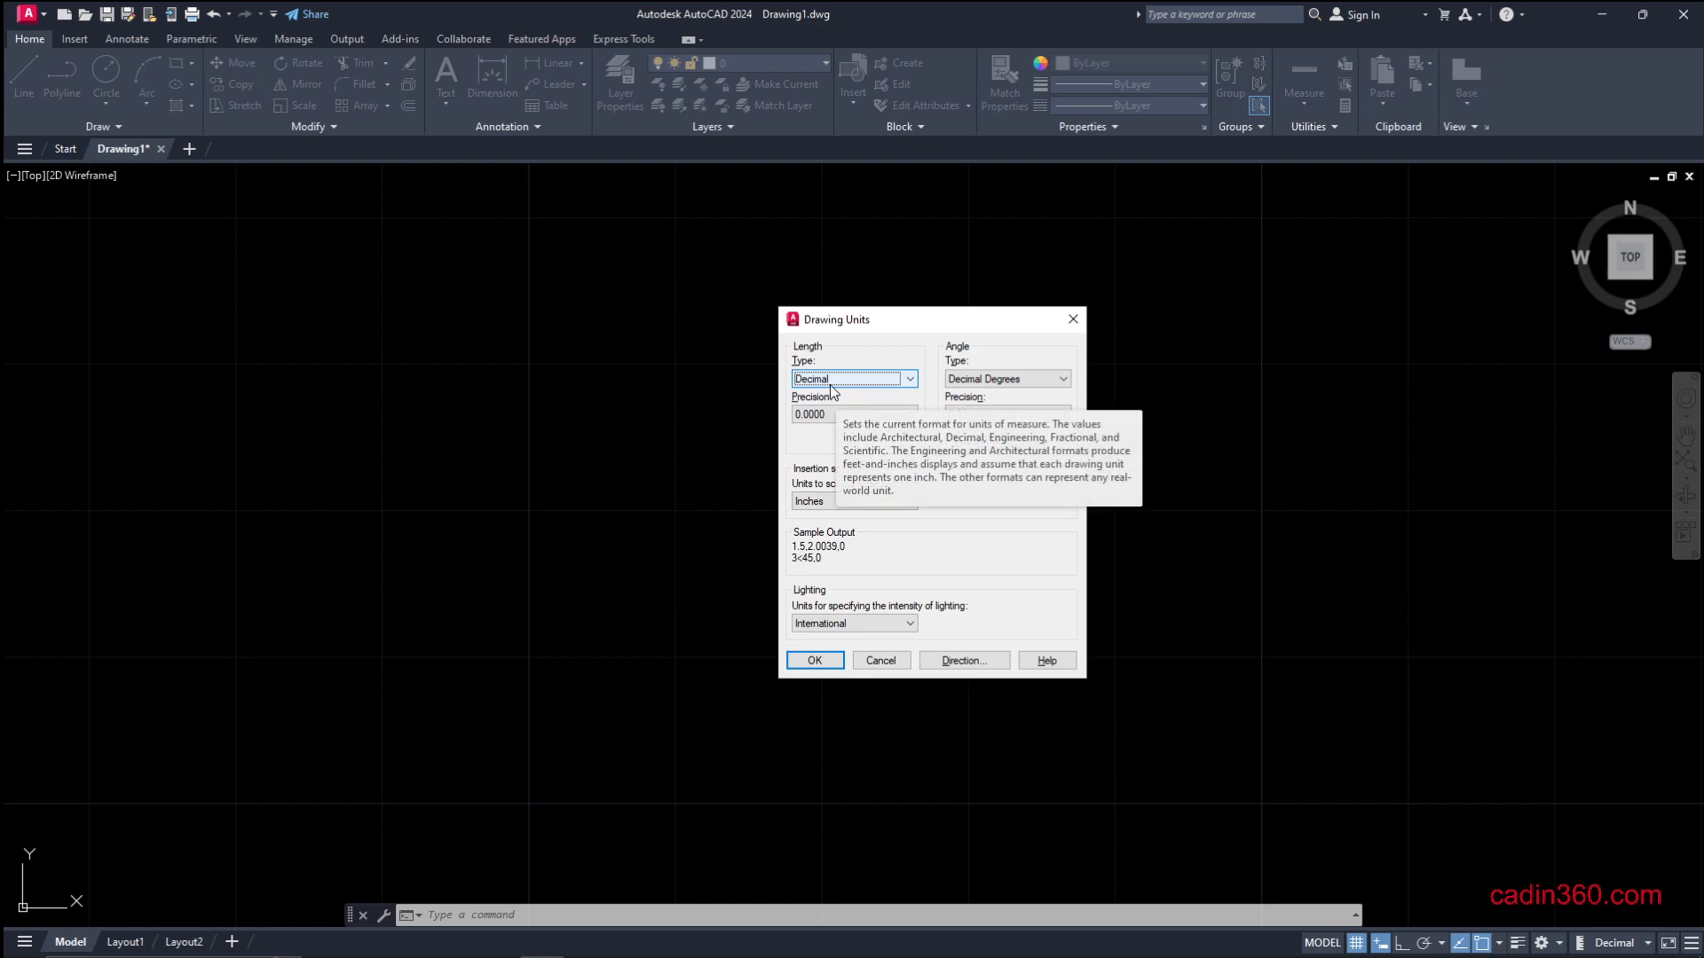
mouse_move(849, 413)
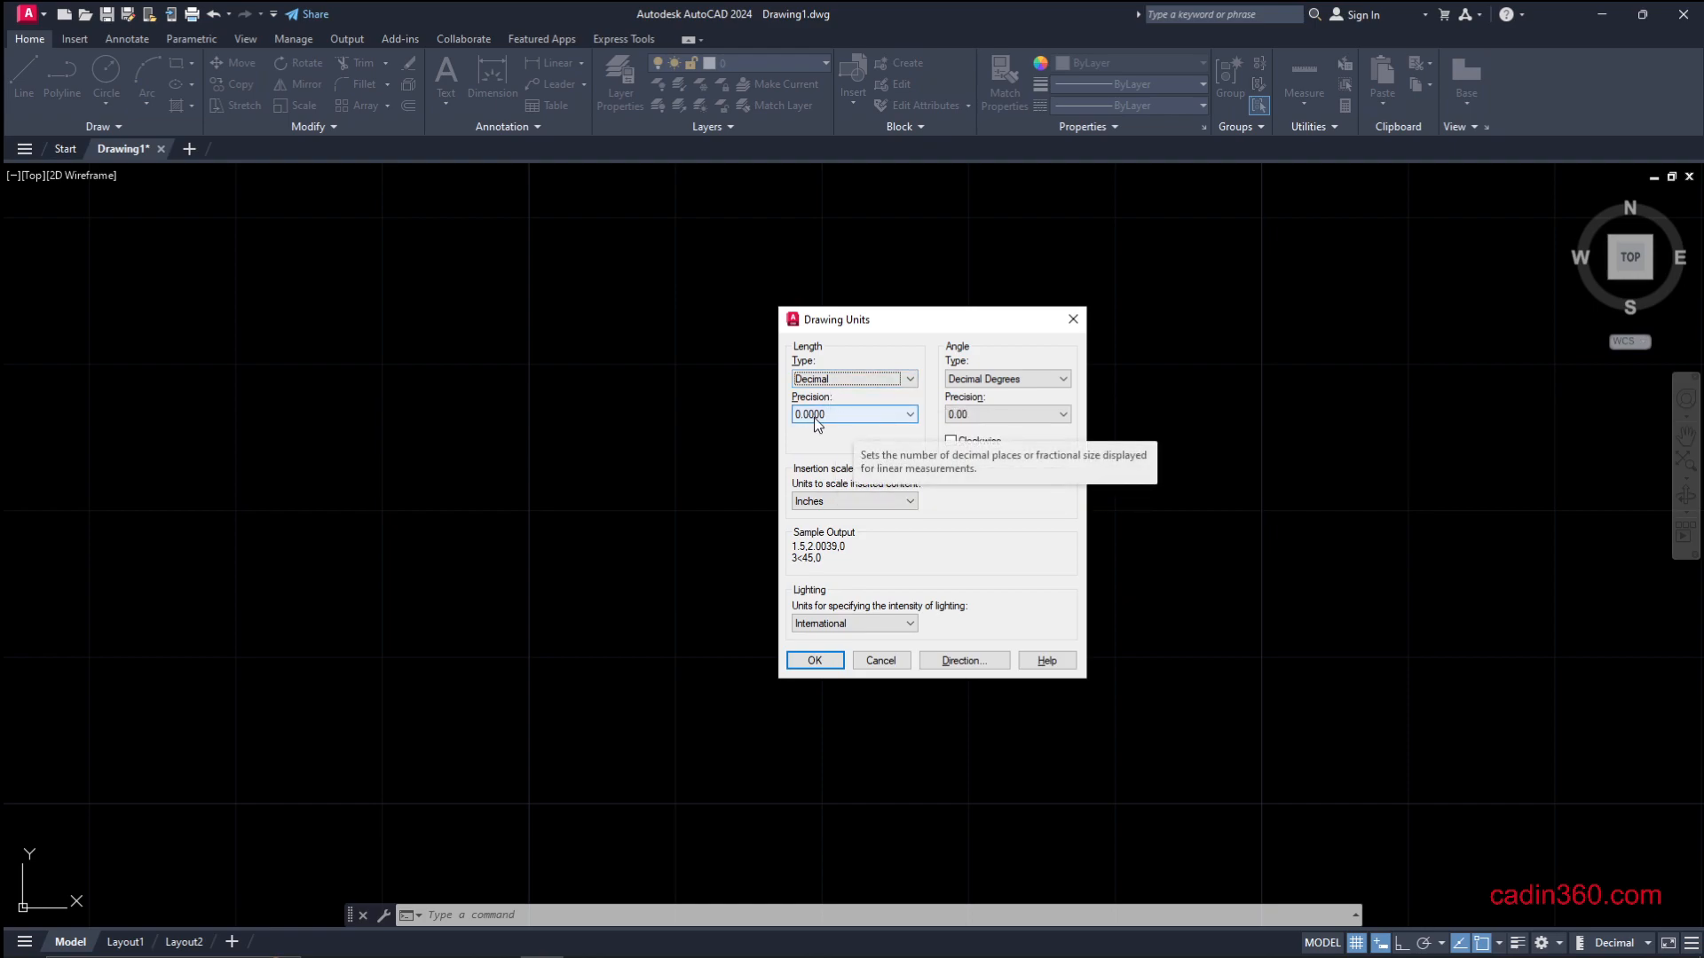
click(810, 662)
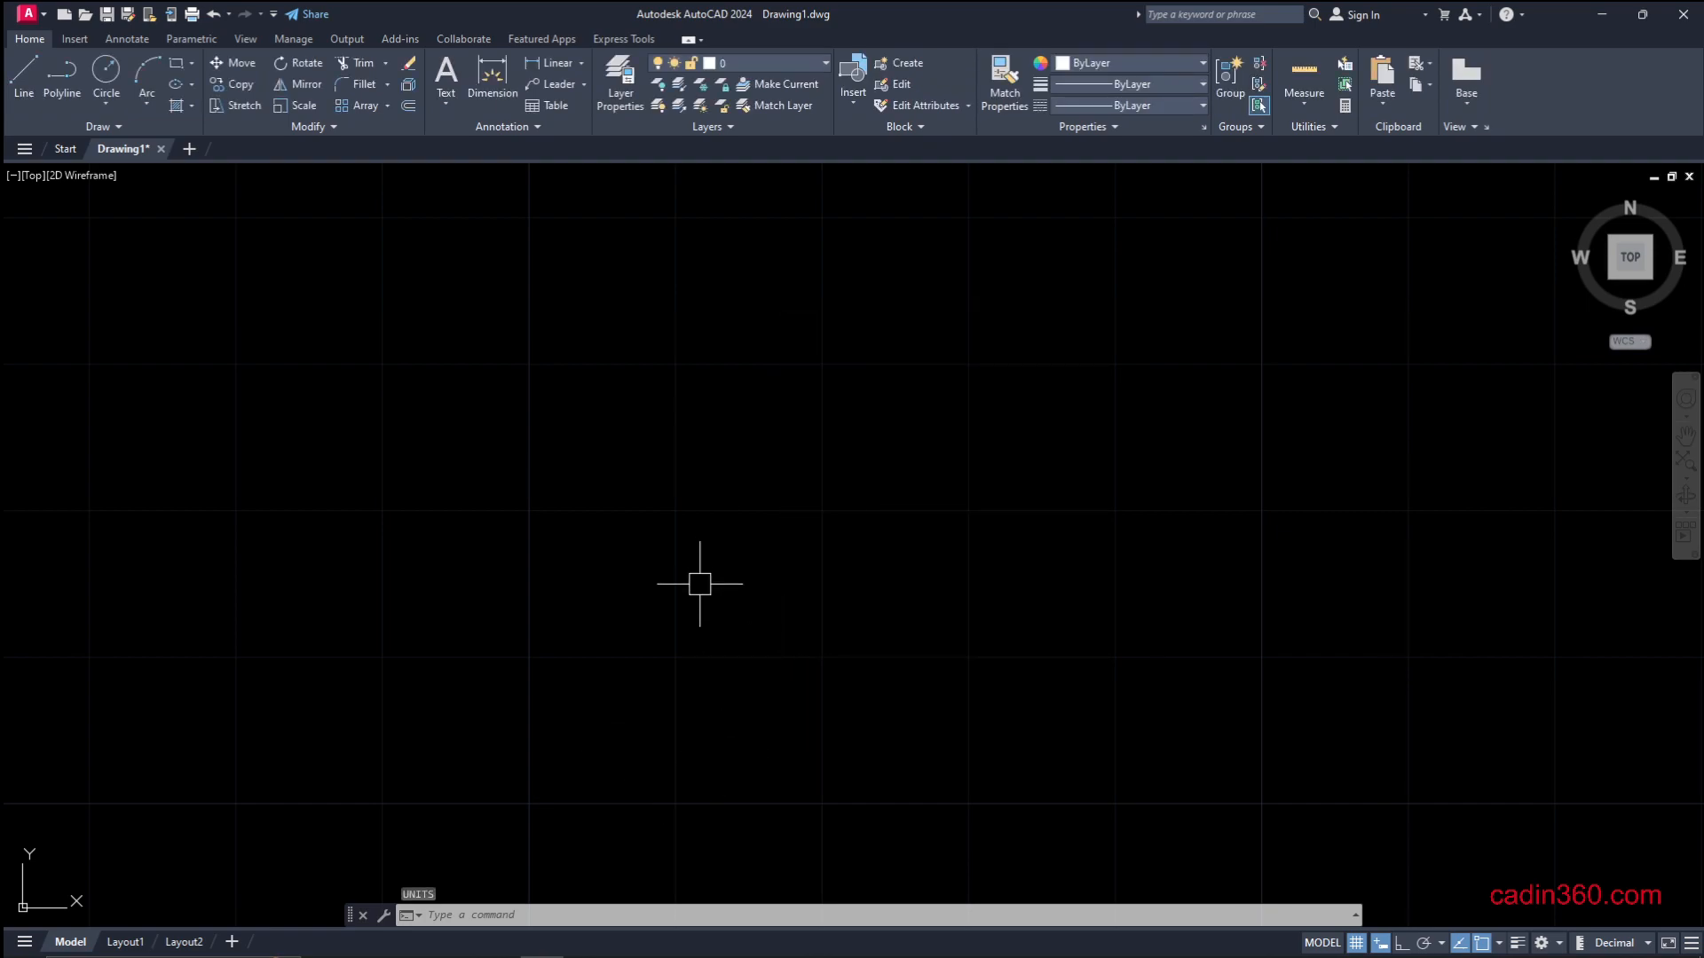
Review the numbered length unit options of the -DWGUNITS command, leaving it without choosing one
text(-)
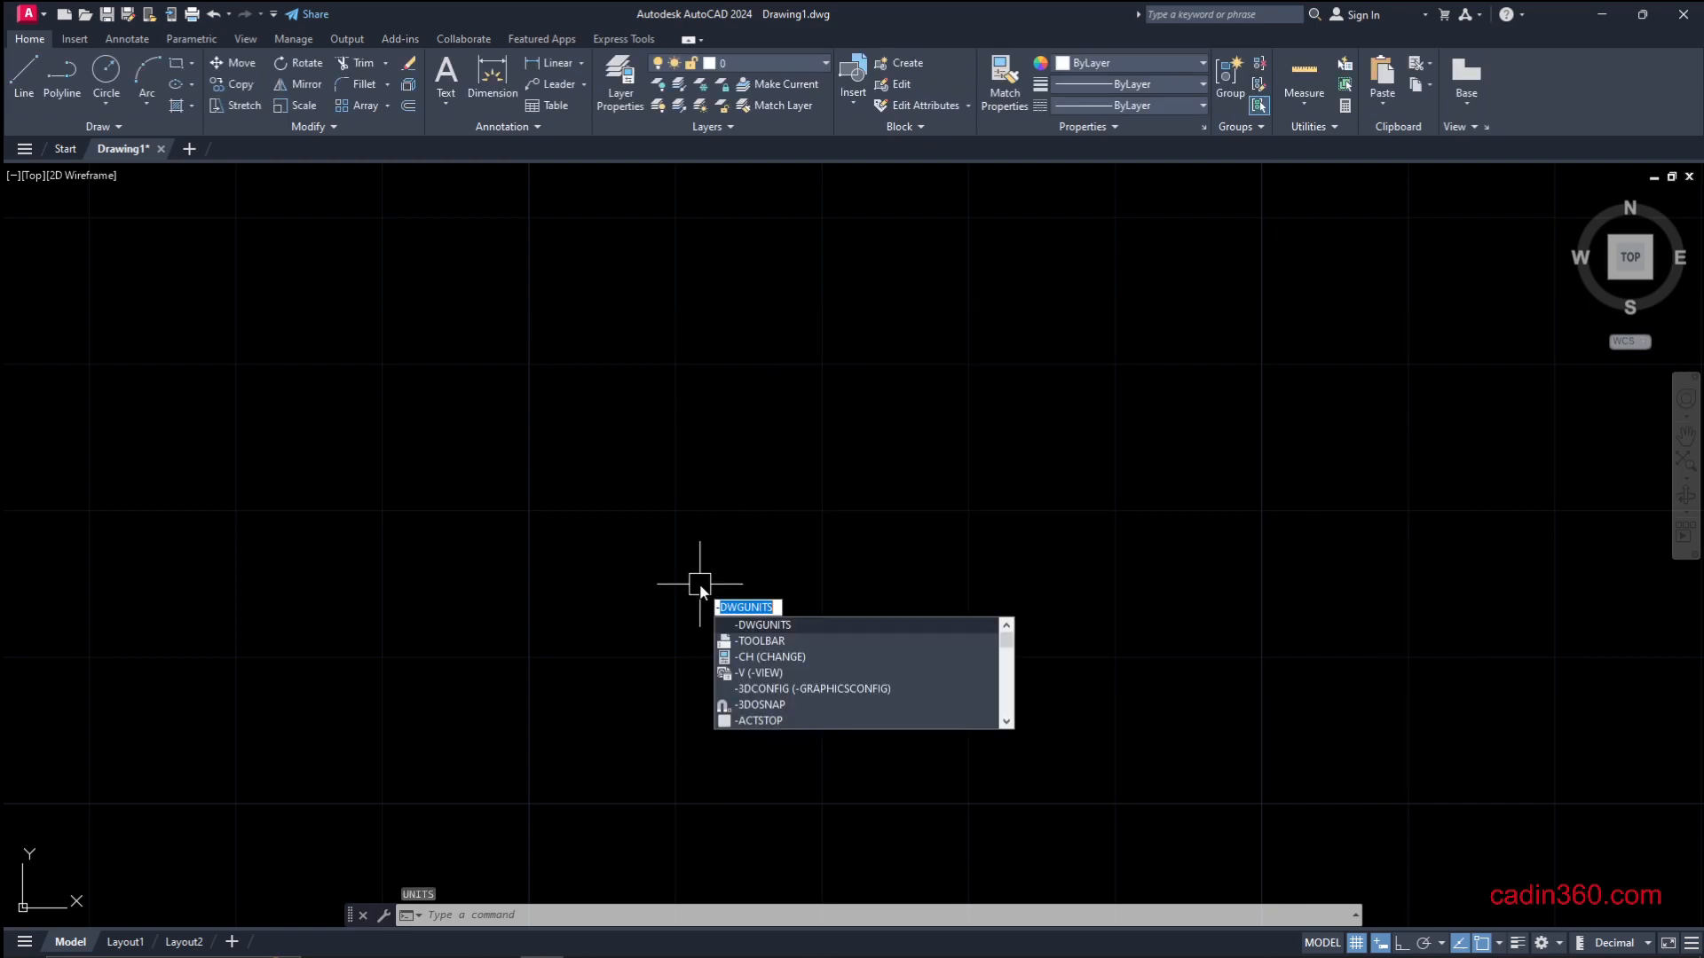
text(DW)
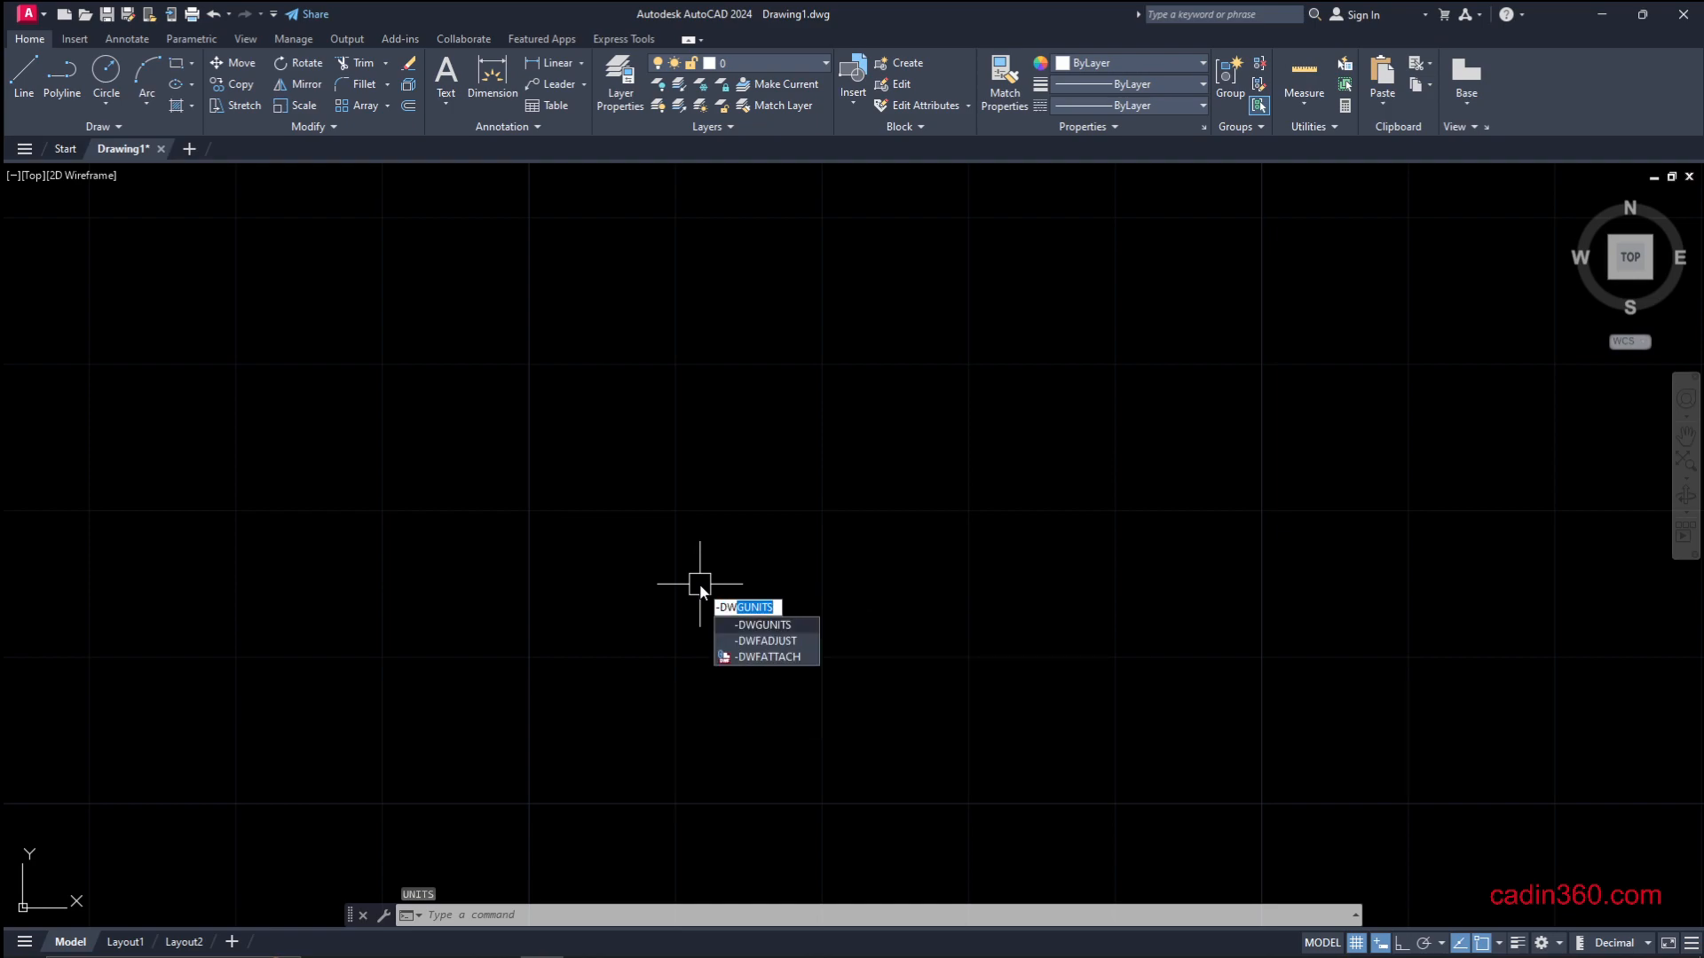
key(Return)
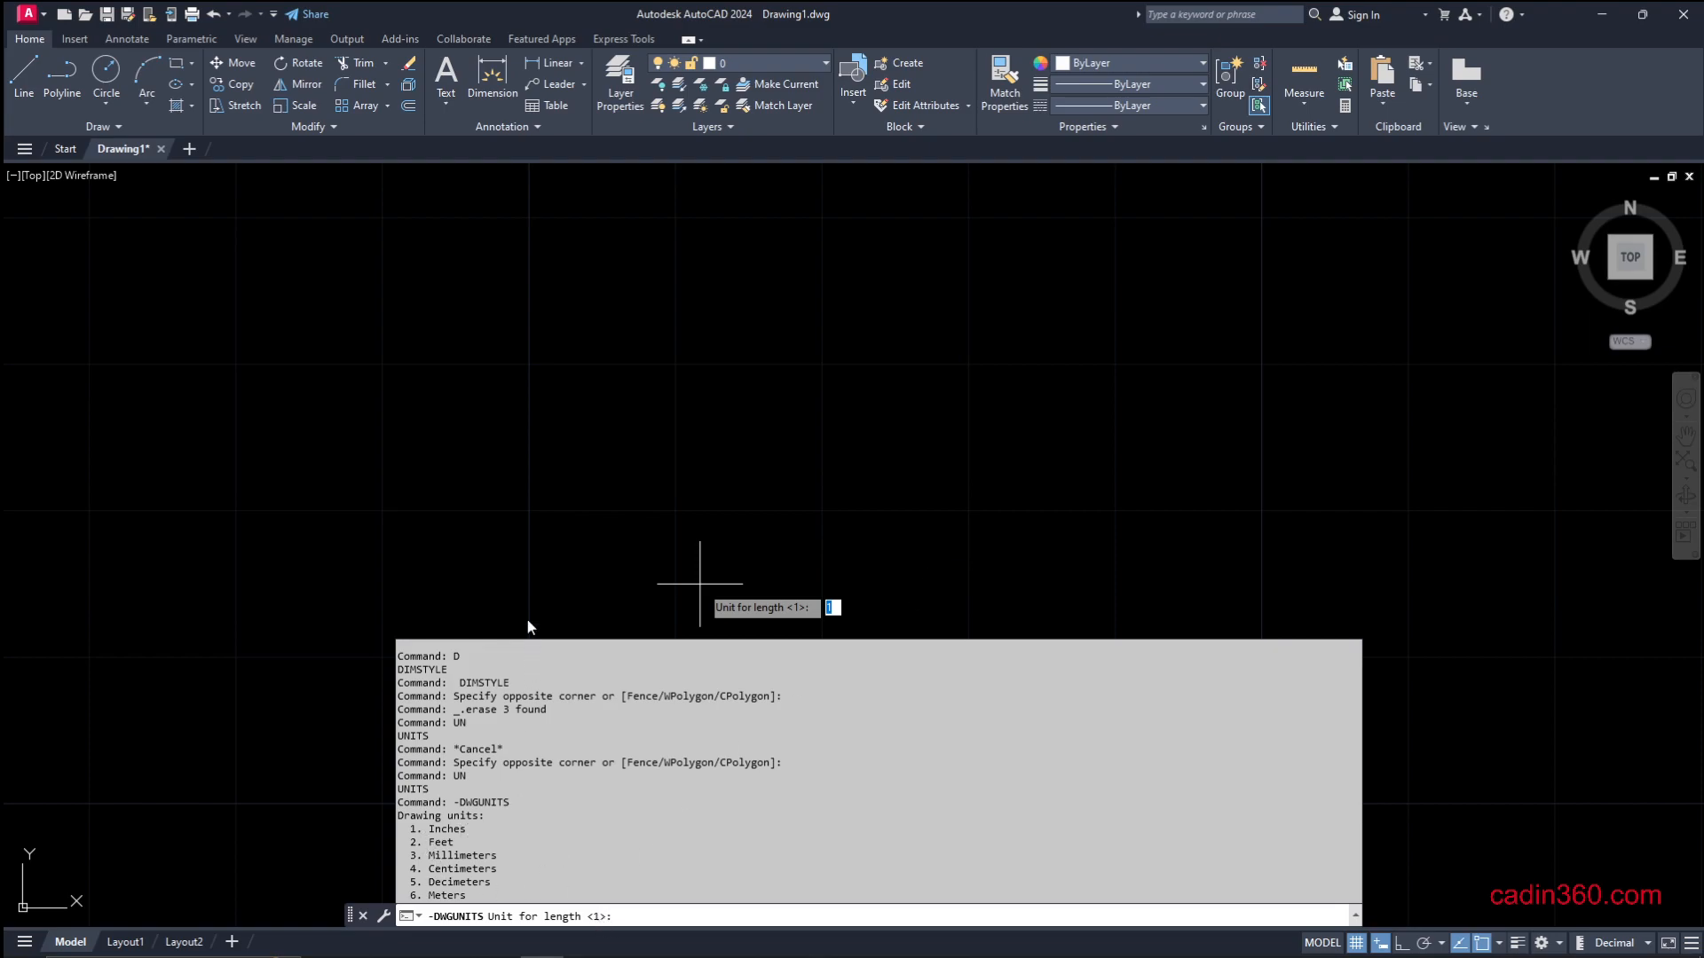
key(Escape)
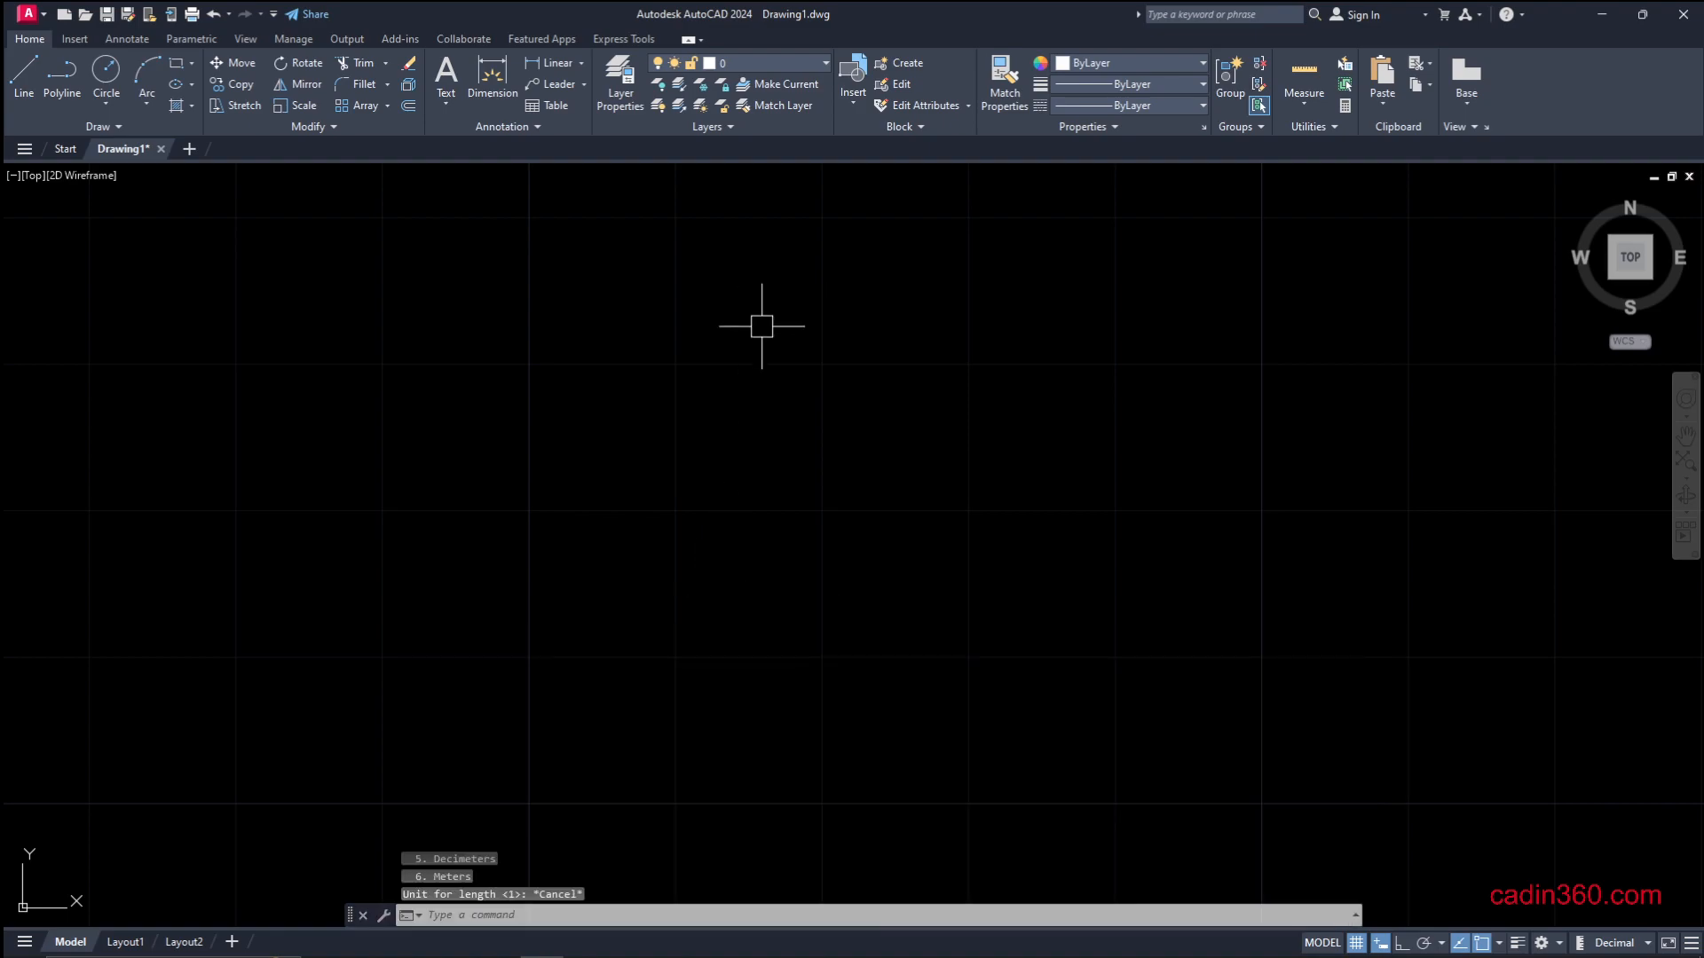
Draw a rectangle with a length of 10 and a width of 20 using the Dimensions option
text(rec)
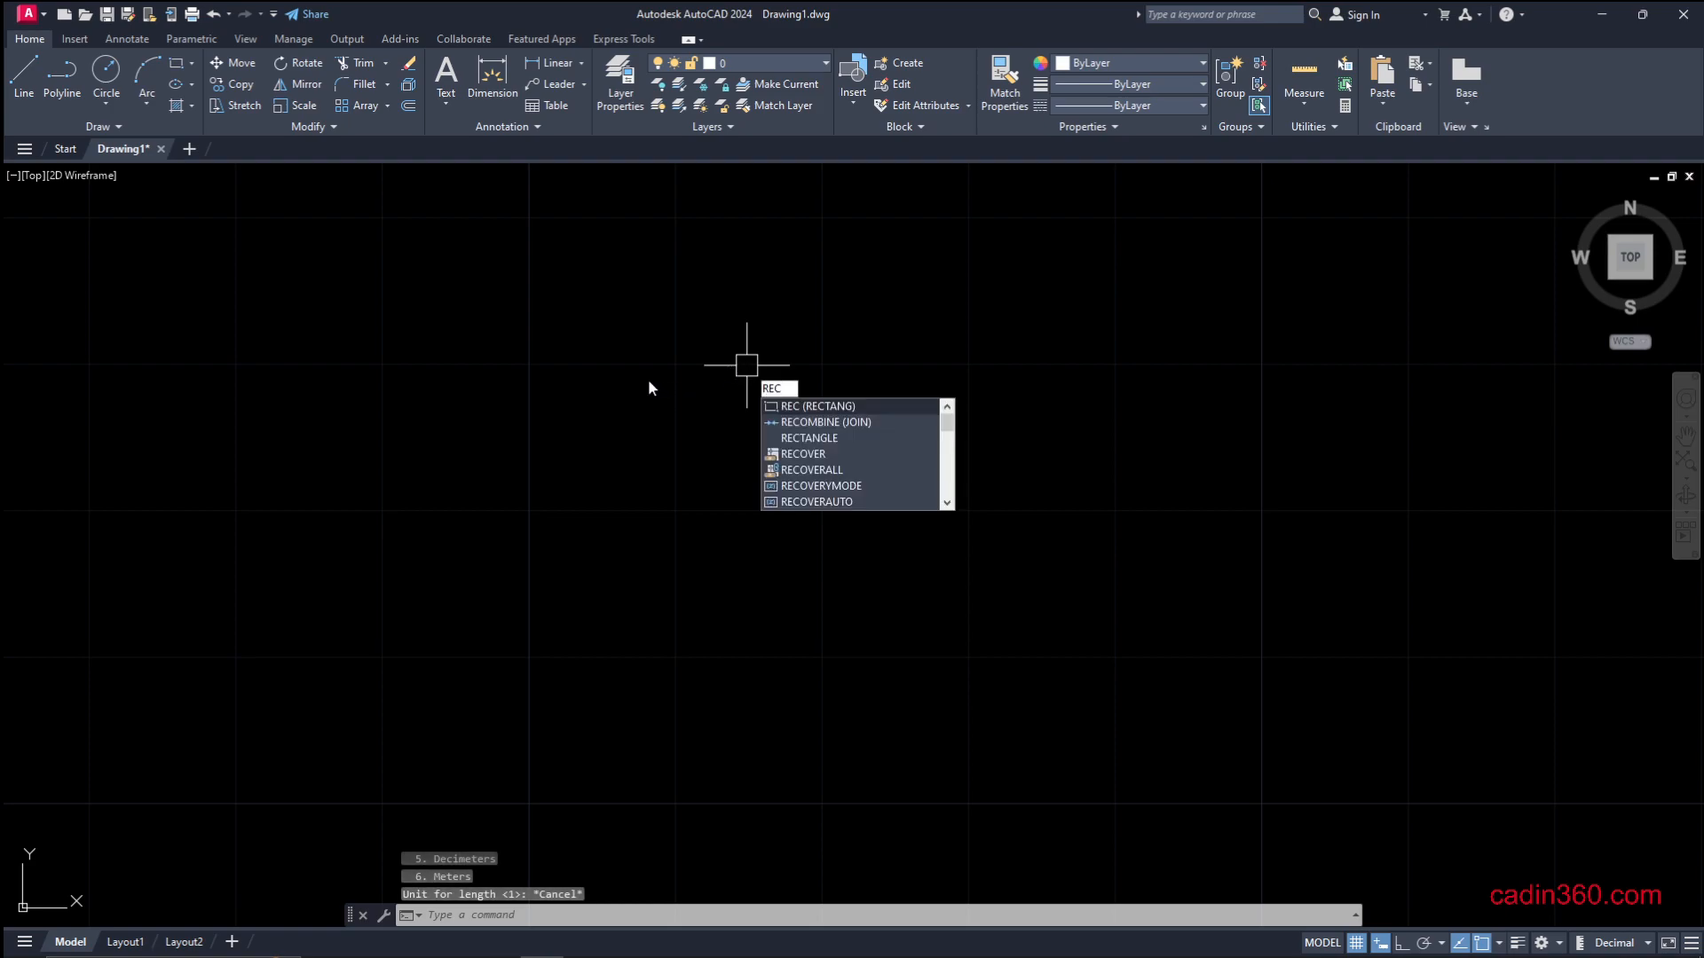
key(Return)
click(541, 334)
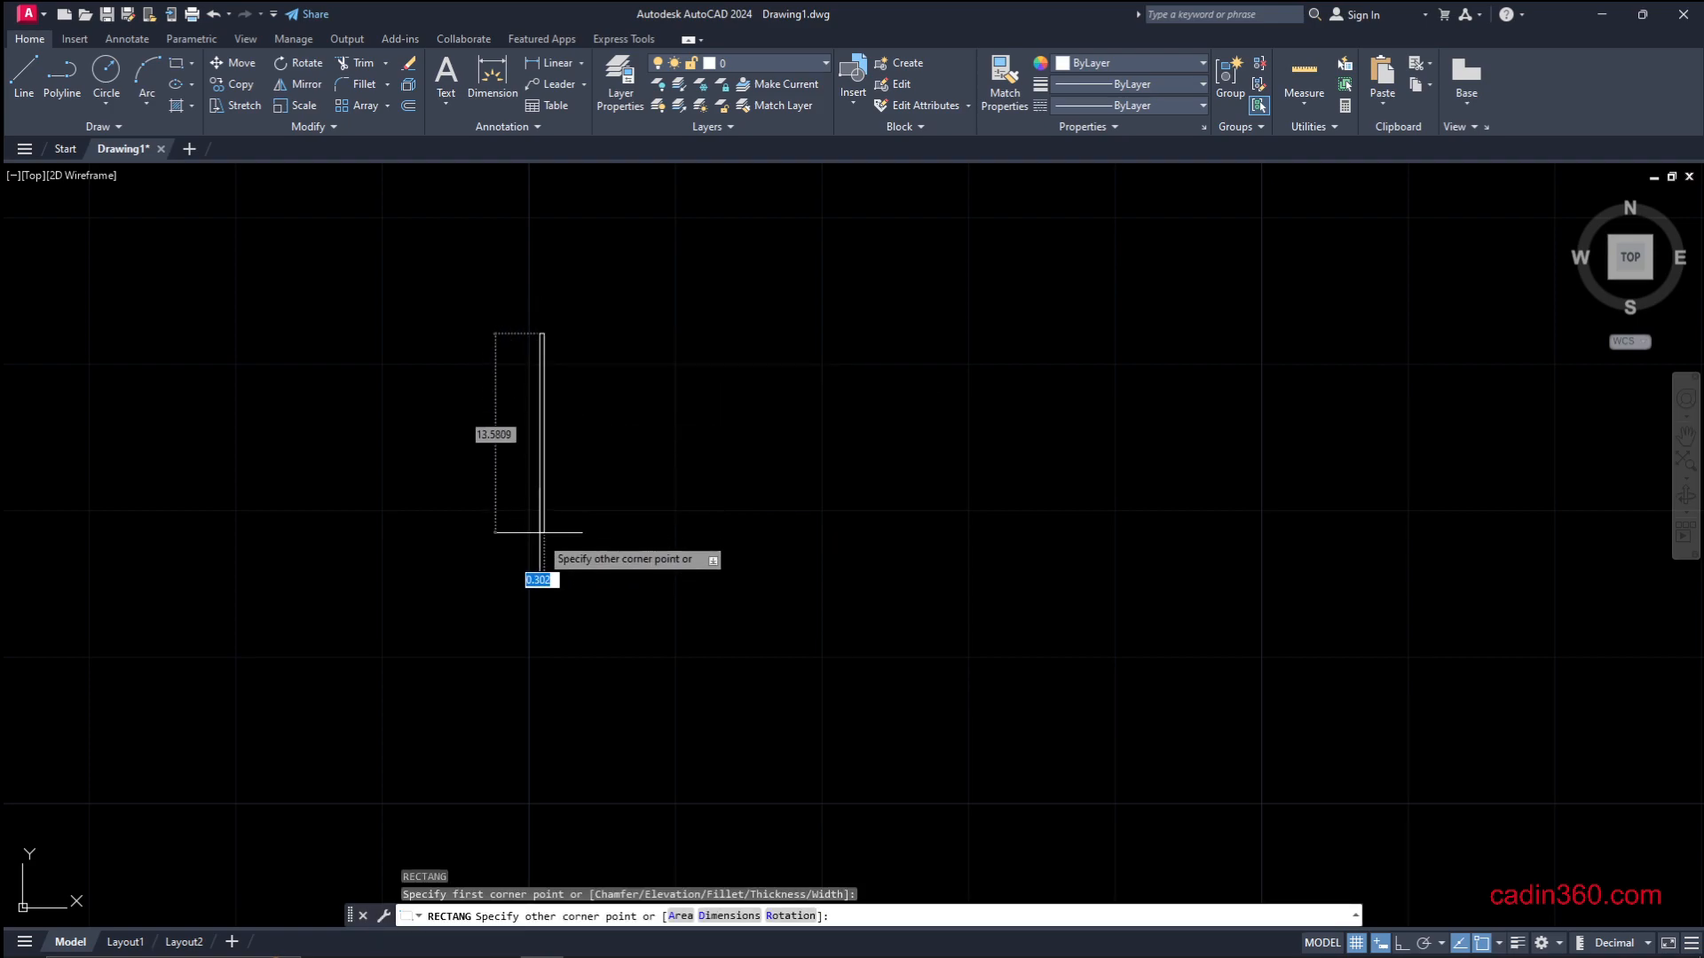
text(d)
key(Return)
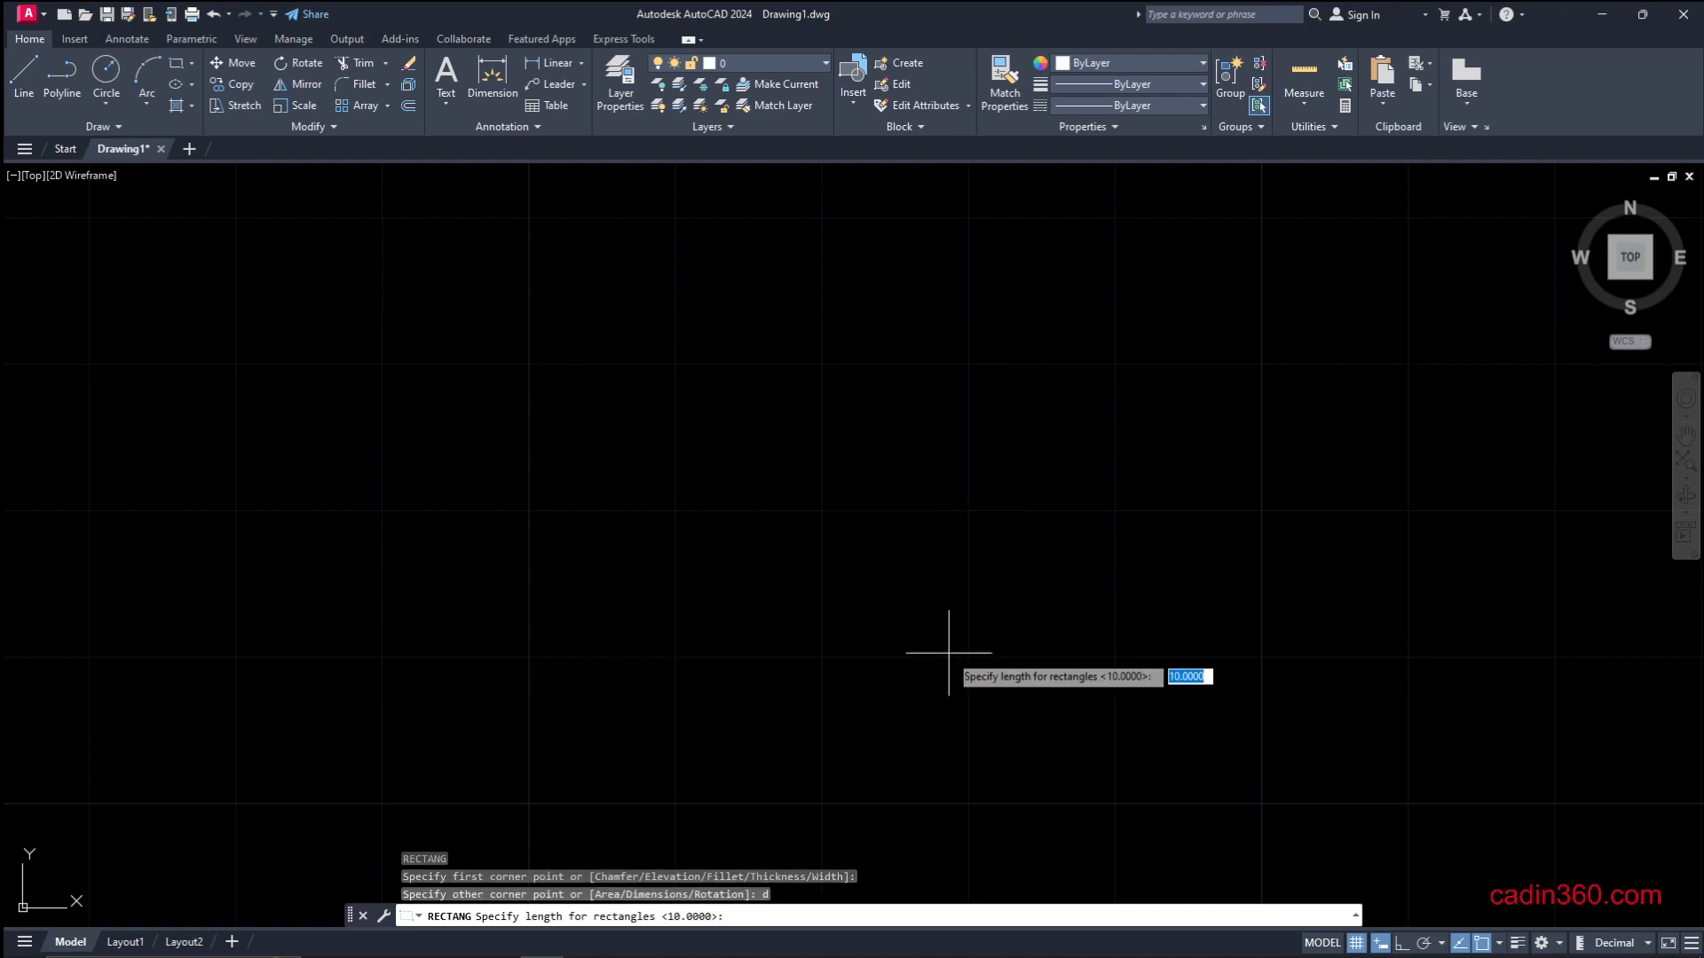
text(10)
key(Return)
text(20)
key(Return)
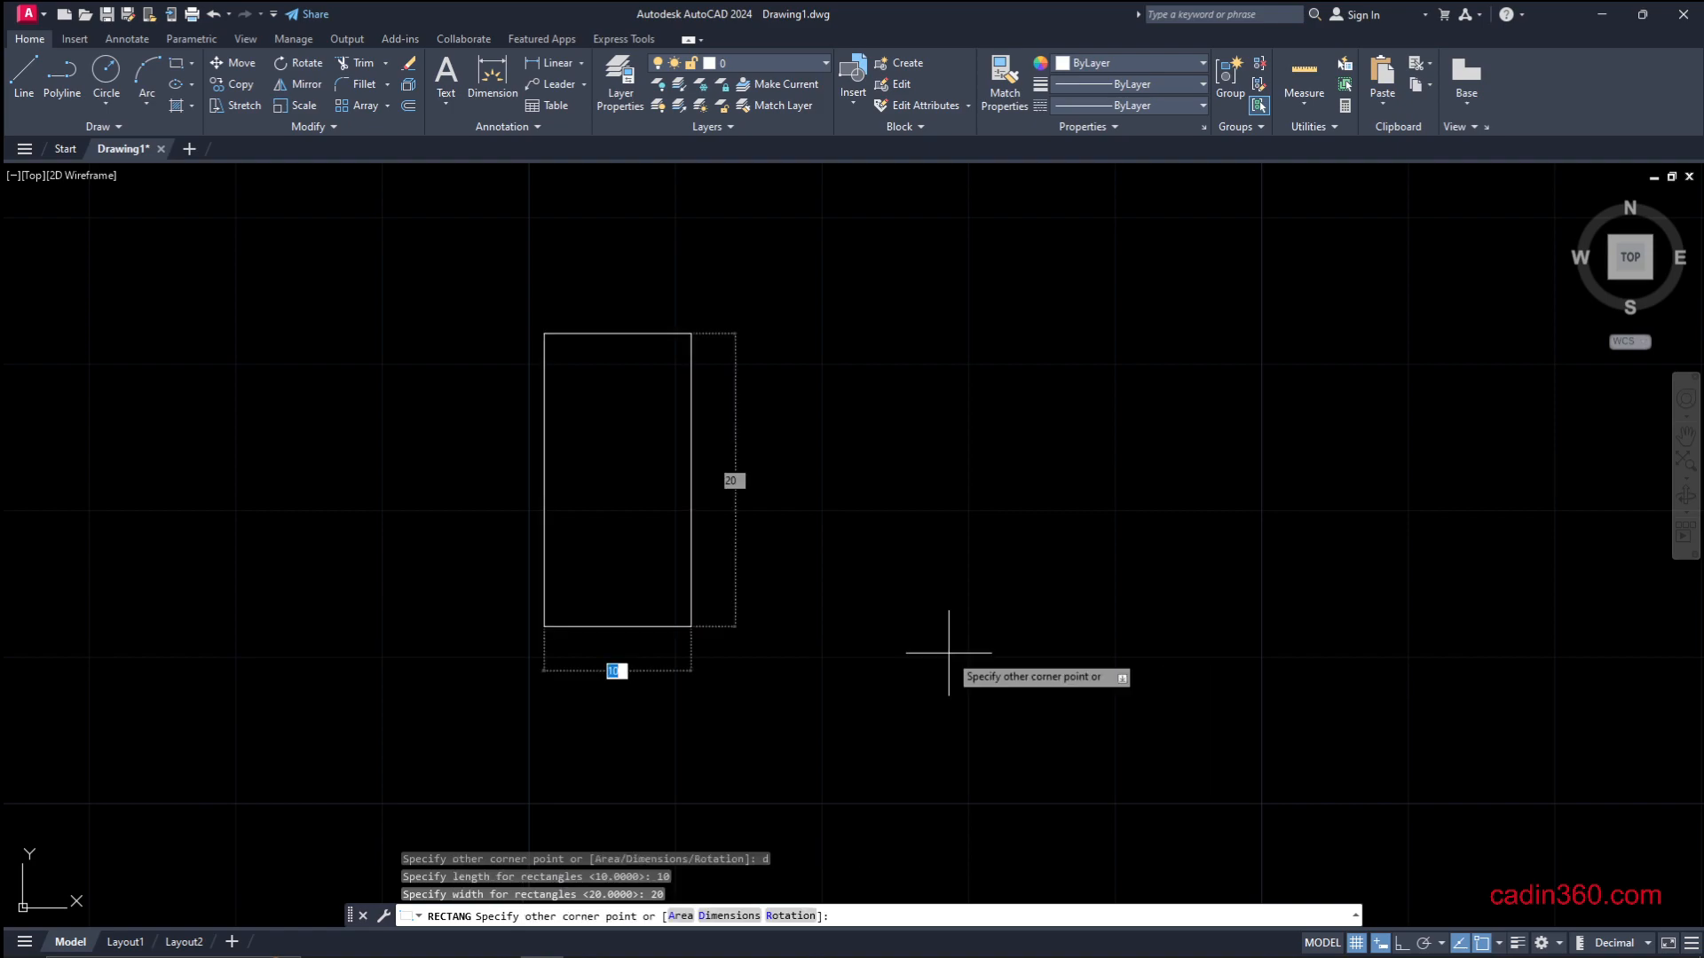
click(949, 654)
Add a linear dimension above the rectangle's top edge by selecting the edge
scroll(601, 464, up, 2)
middle_drag(894, 435, 950, 458)
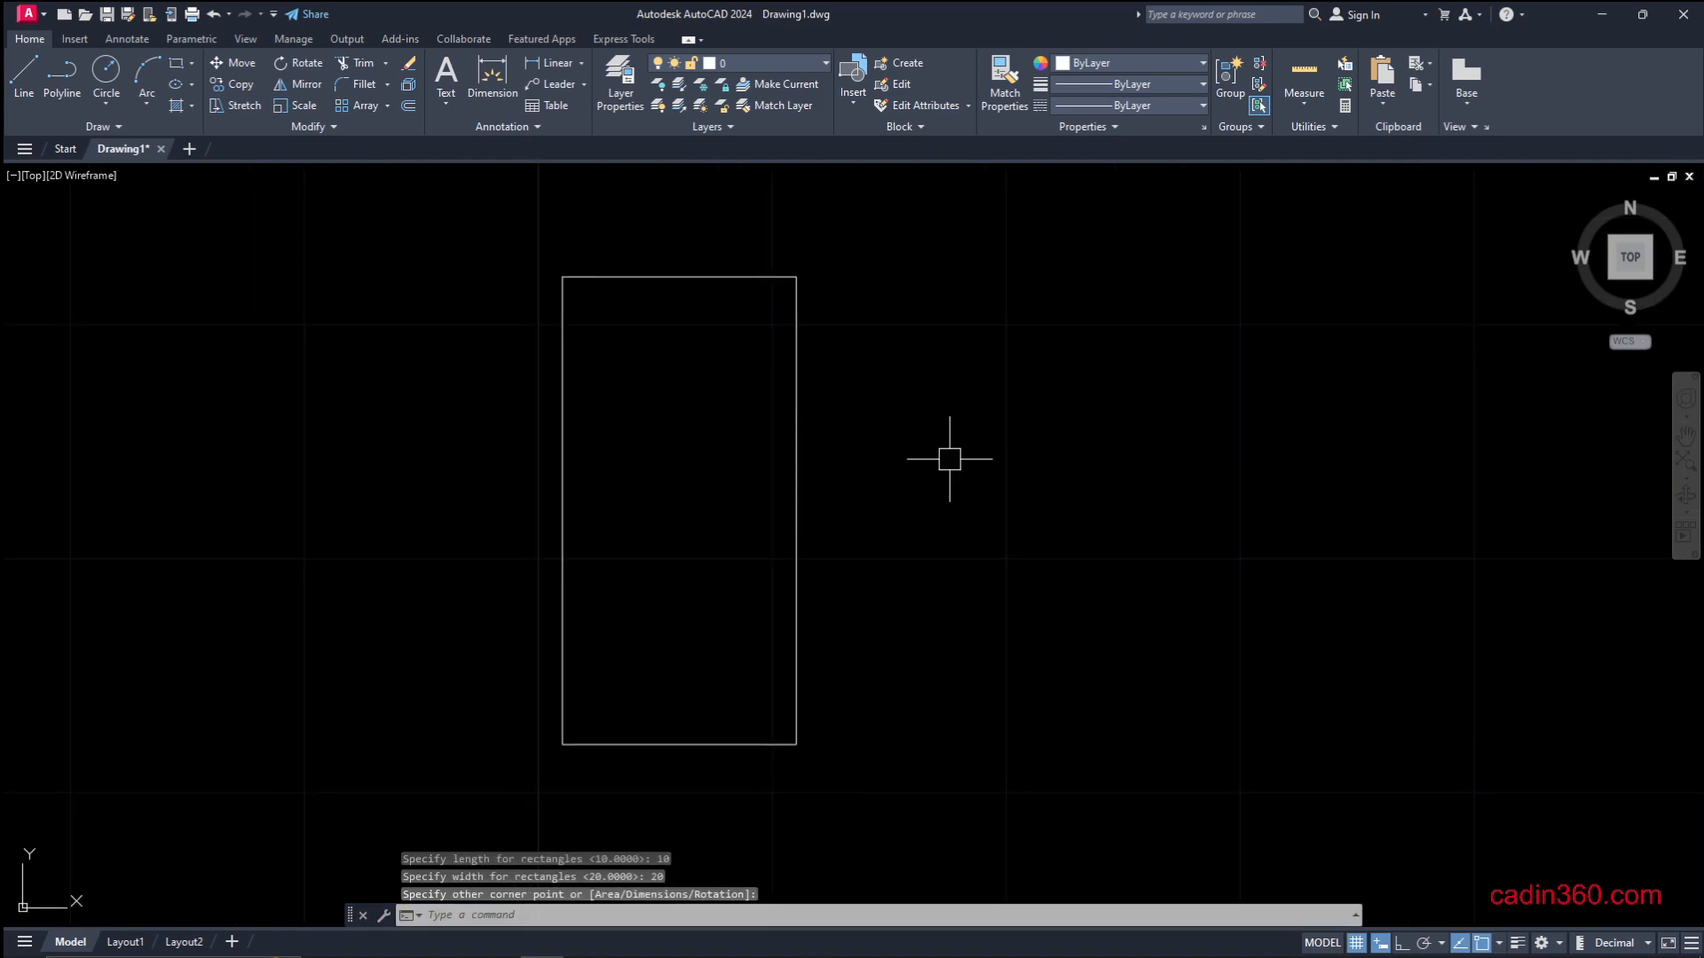
click(552, 62)
key(Return)
click(674, 277)
click(621, 245)
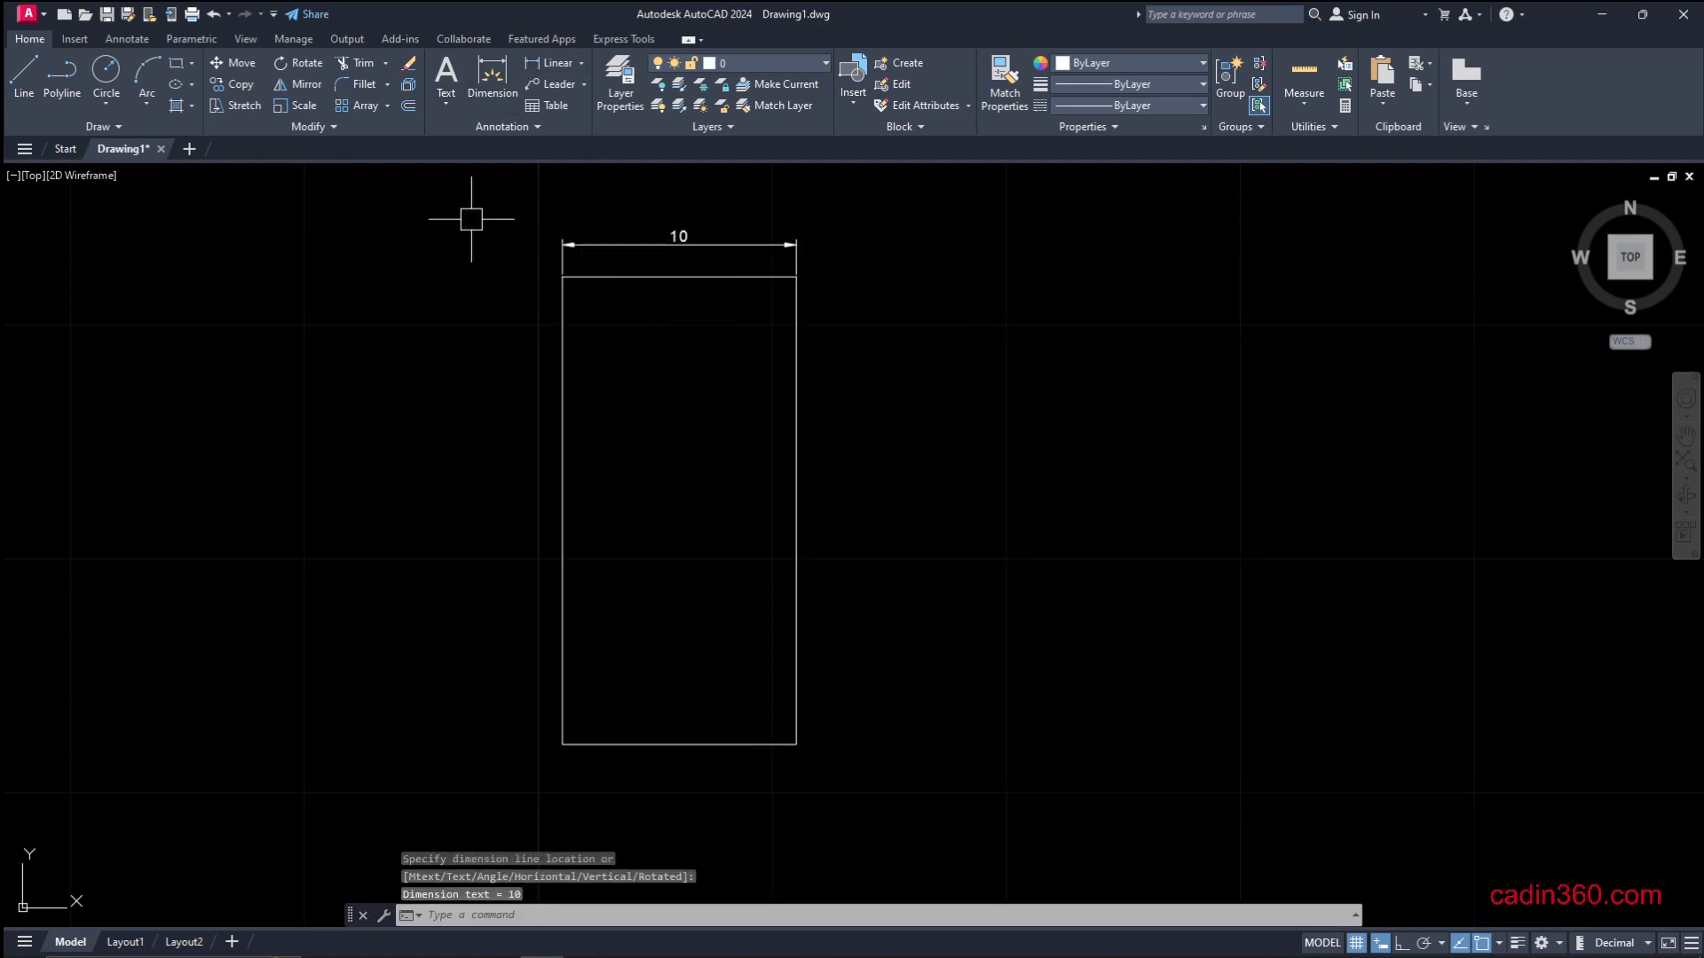
Add a linear dimension beside the rectangle's right edge by selecting the edge
click(552, 63)
key(Return)
click(797, 461)
click(862, 471)
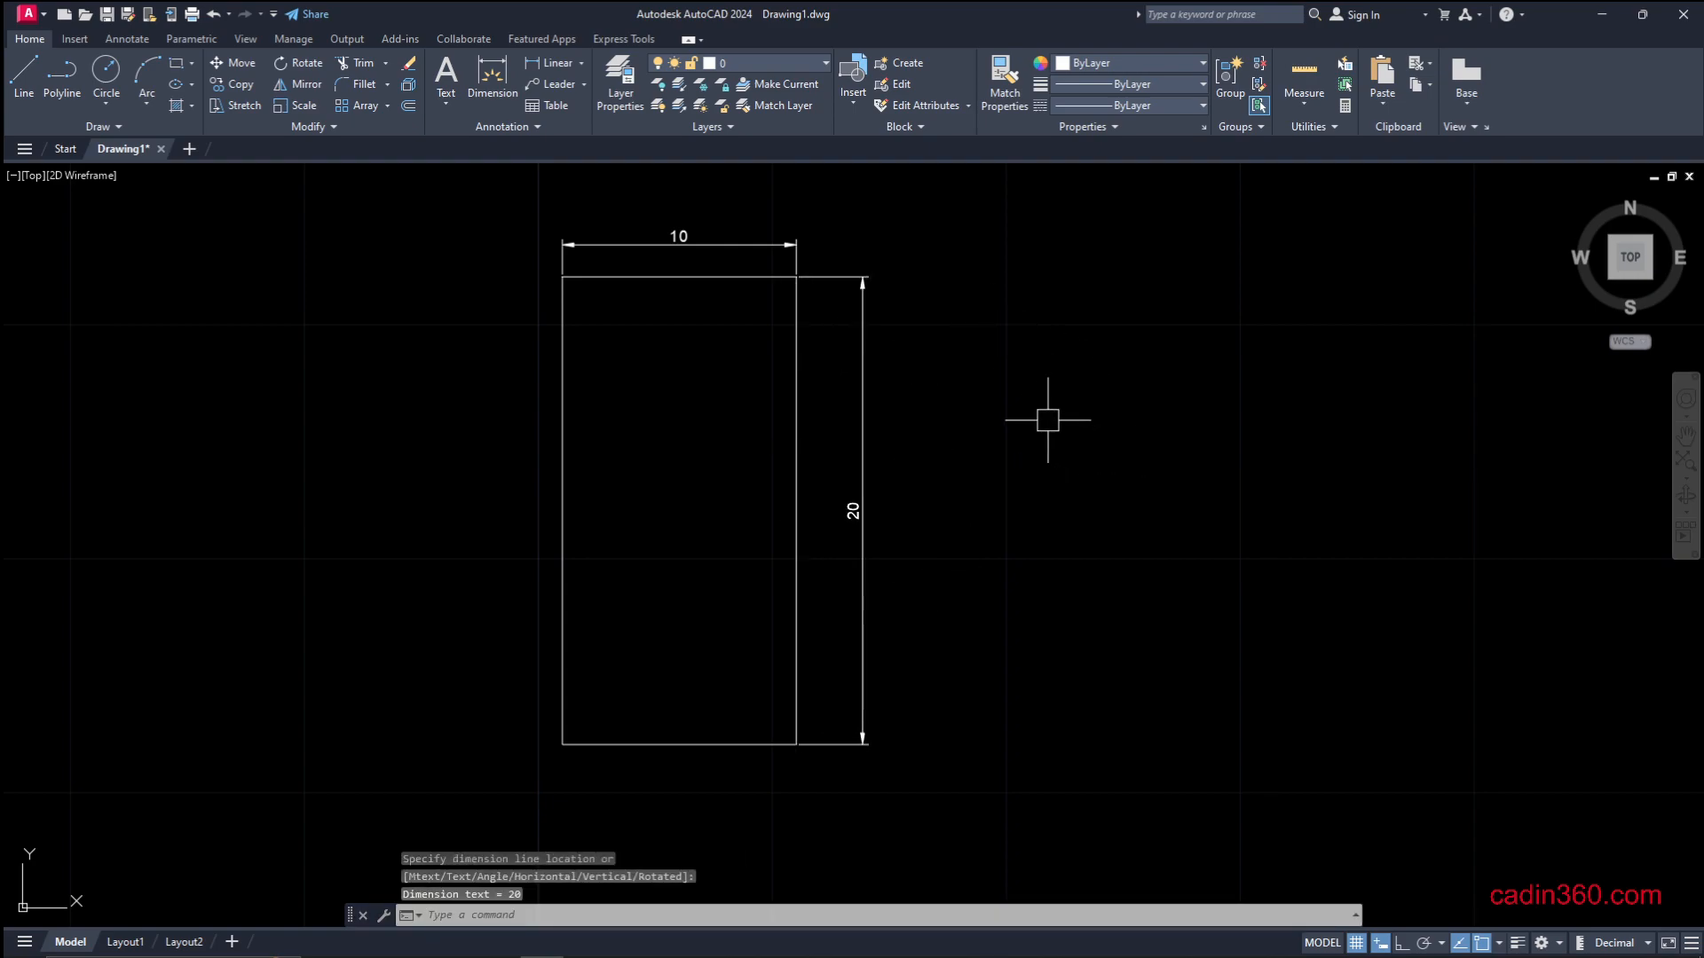
Make ISO-25 the current dimension style and give its primary units the suffix "in"
middle_drag(1019, 399, 1055, 421)
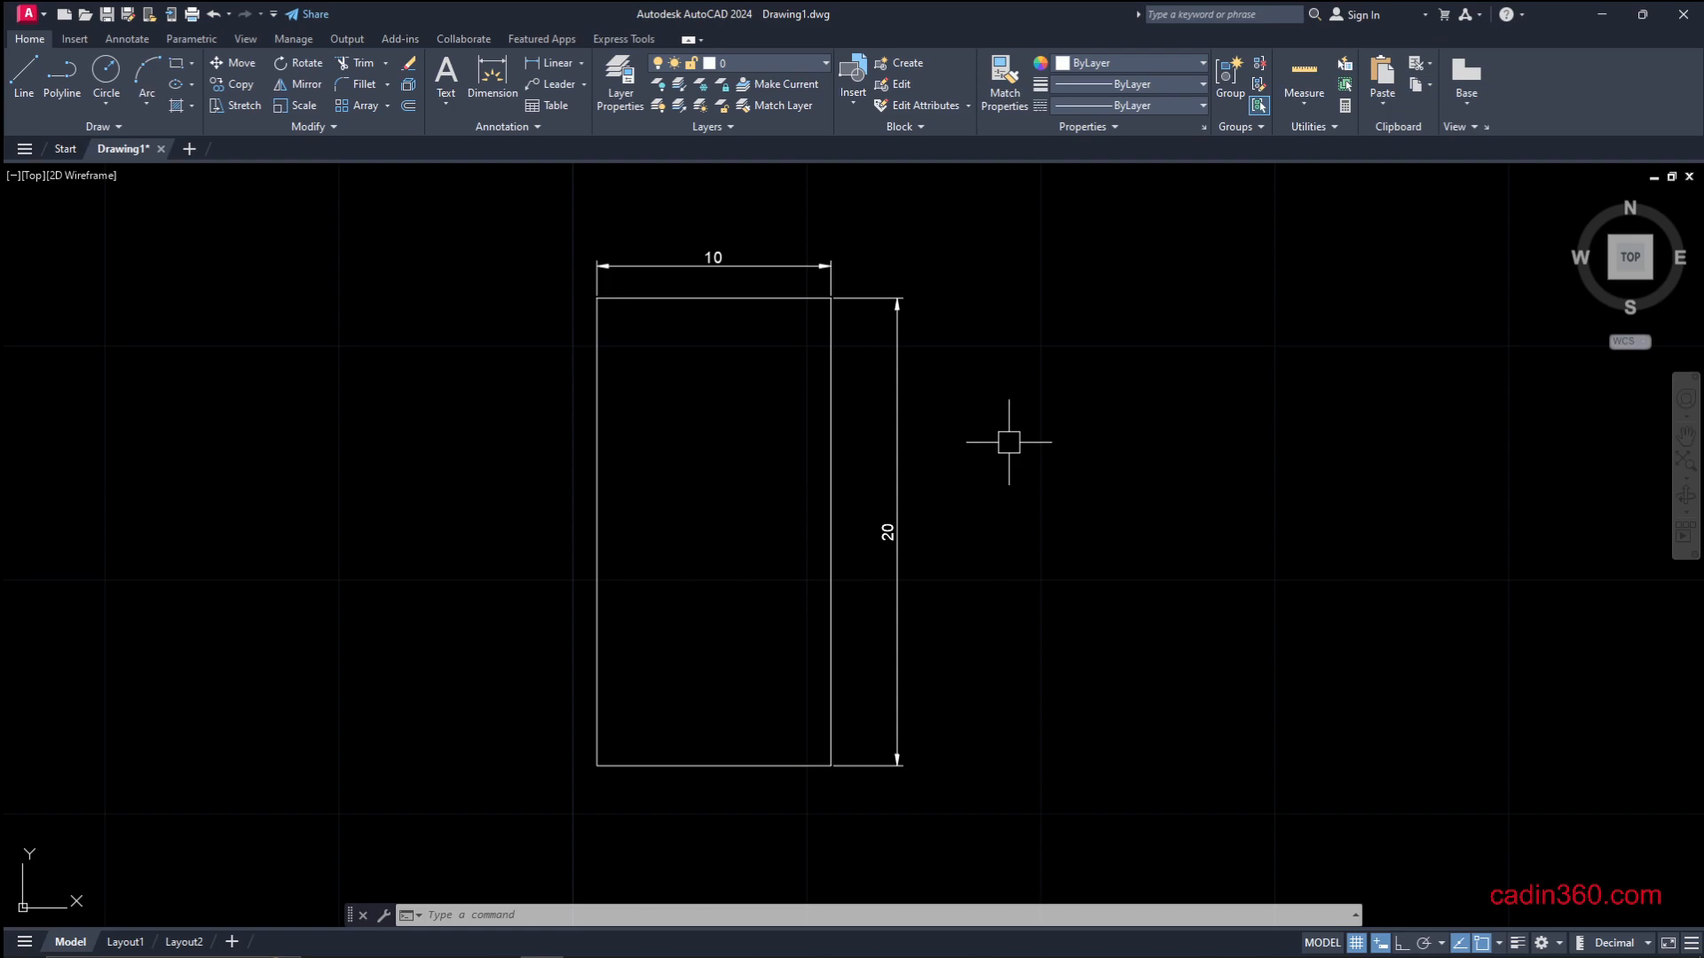
text(D)
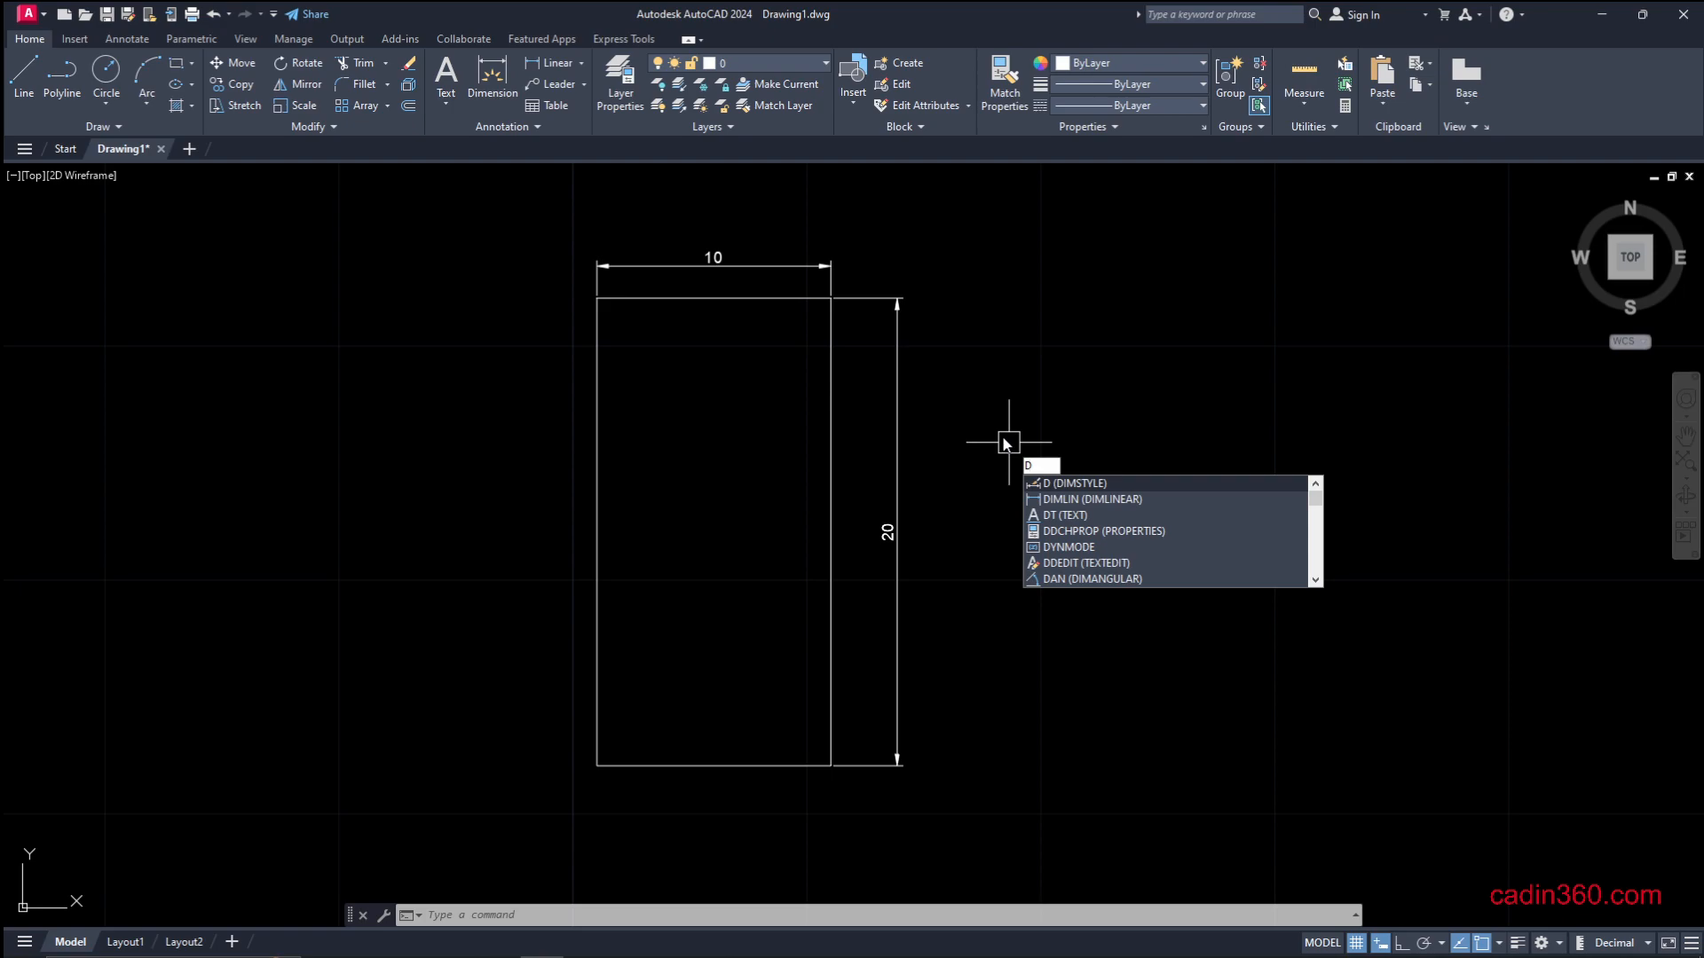
key(Return)
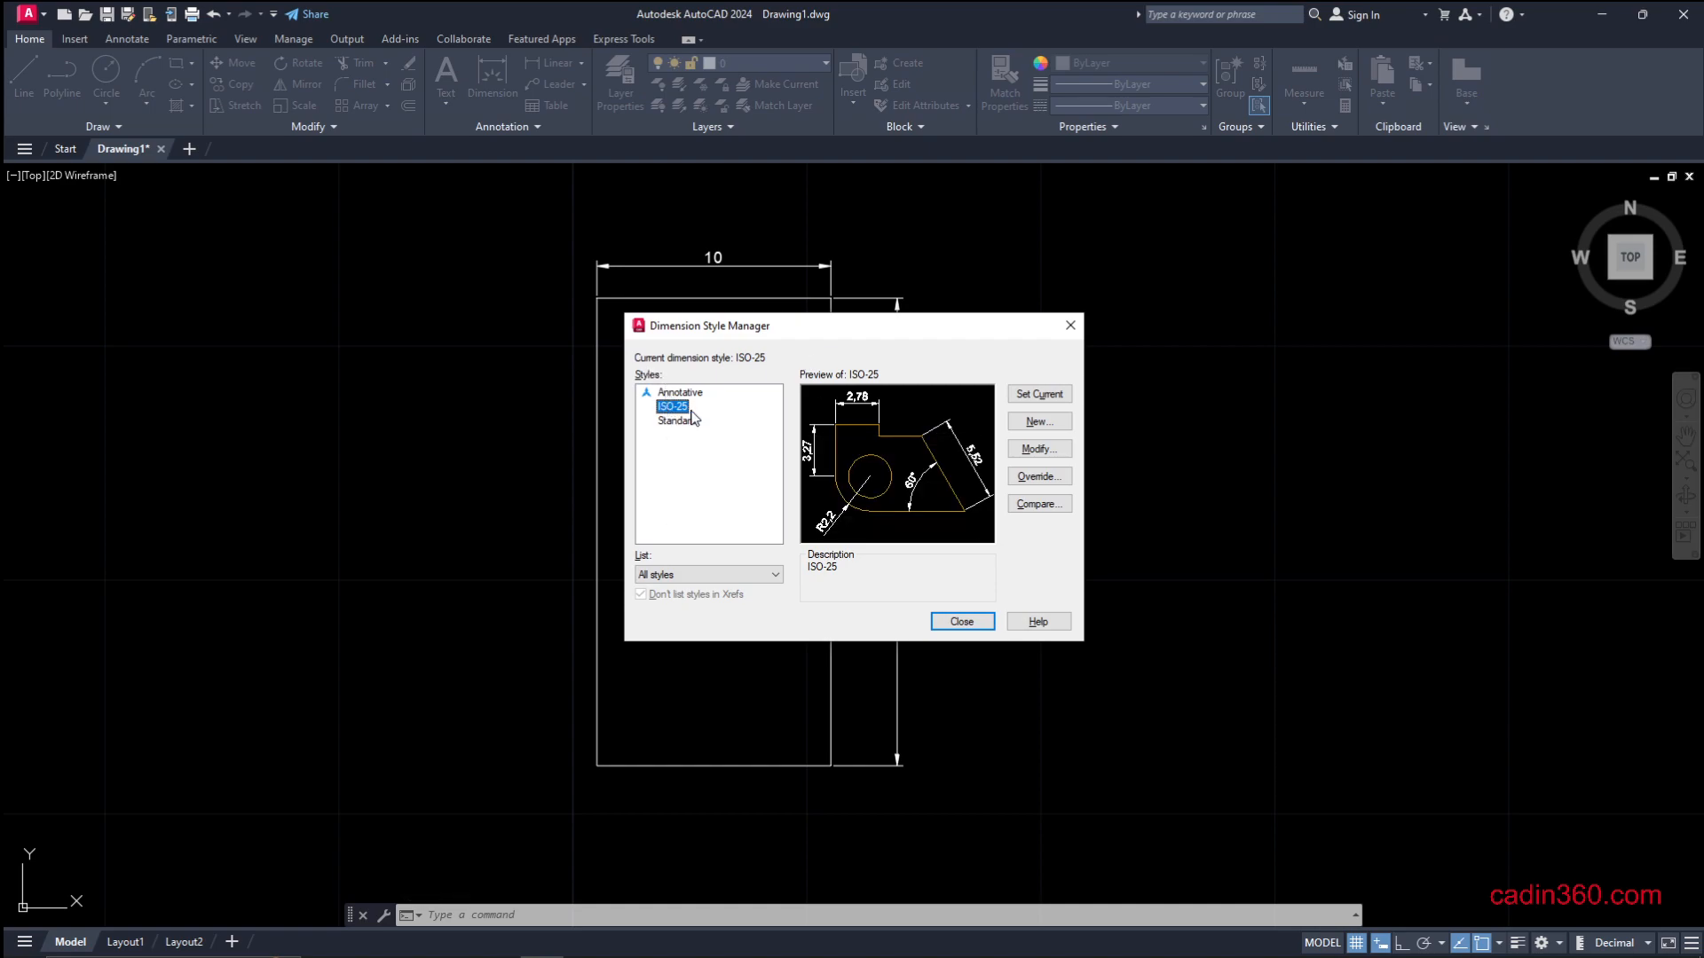
click(1034, 399)
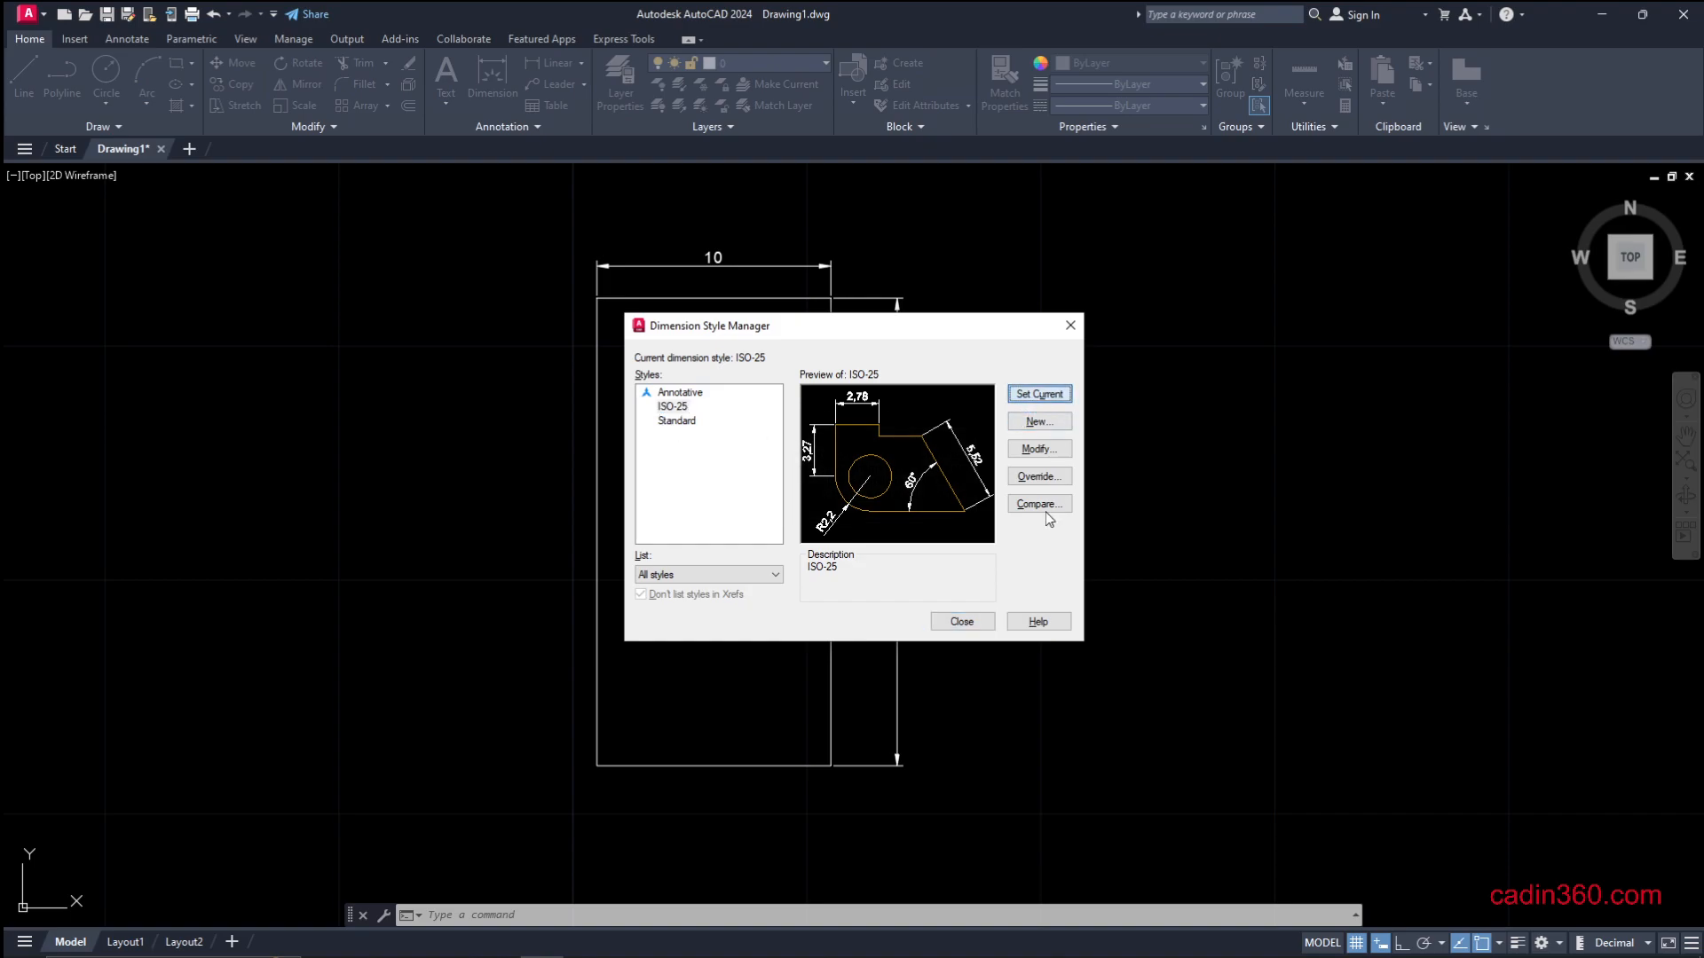
click(1029, 452)
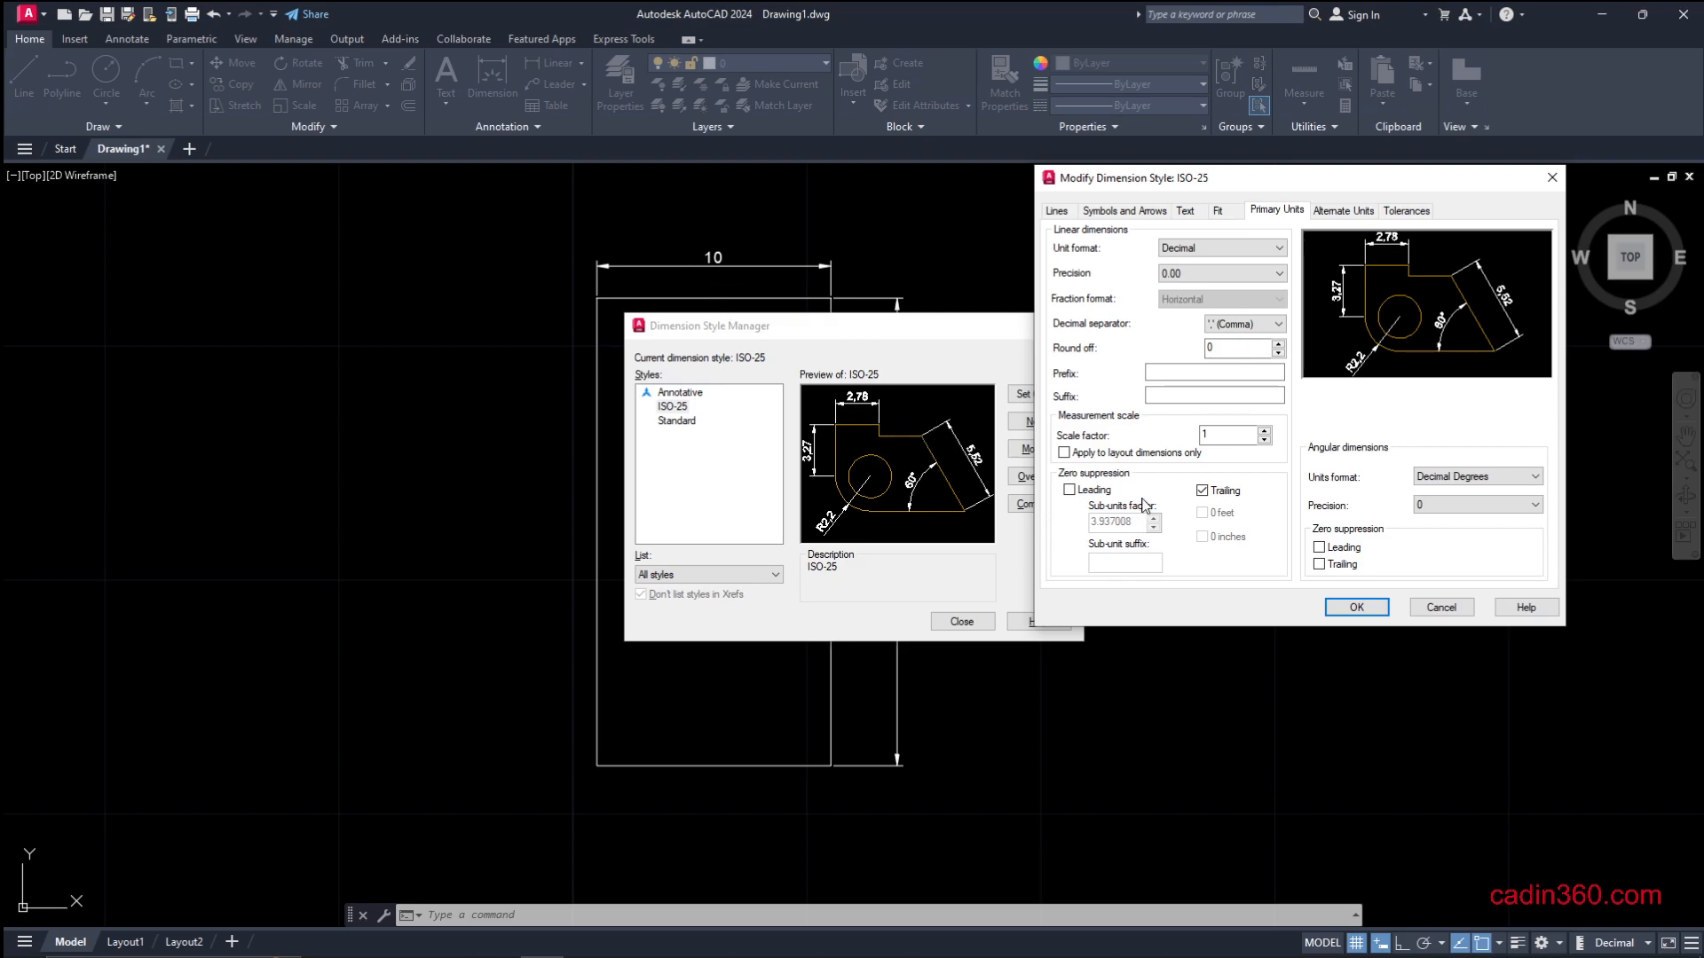
click(1195, 395)
text(in)
Display alternate units in the ISO-25 style with multiplier 25.4 and suffix mm, placed below the primary value, and apply the changes
click(1329, 213)
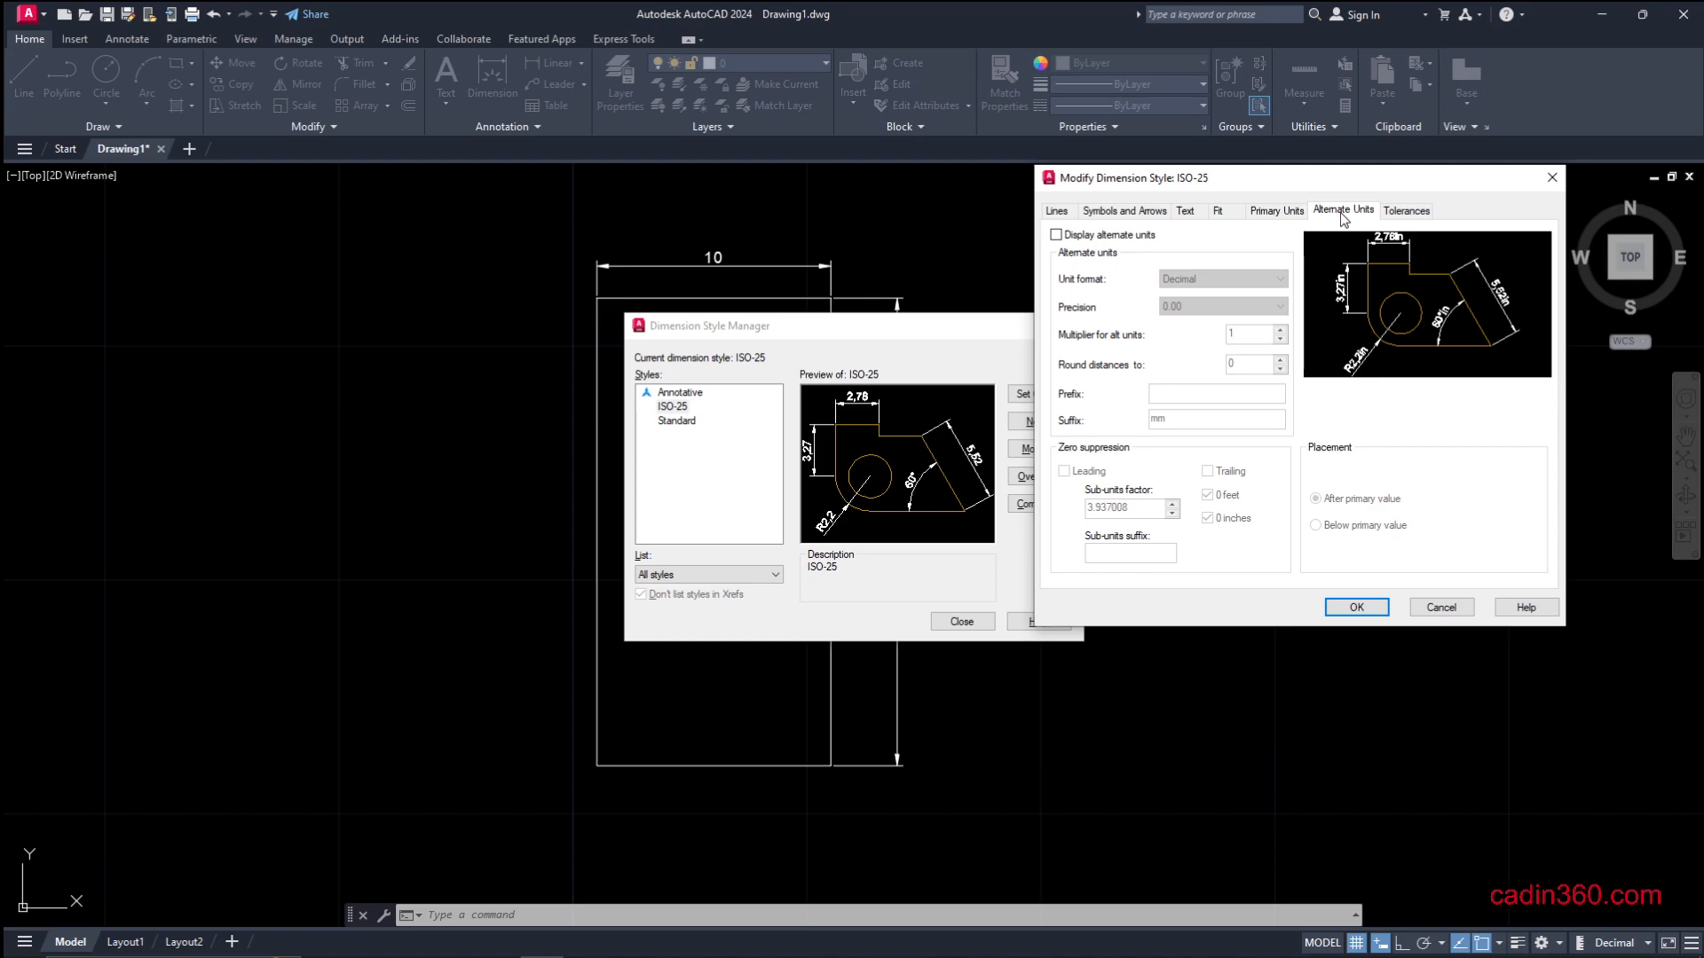
click(1058, 237)
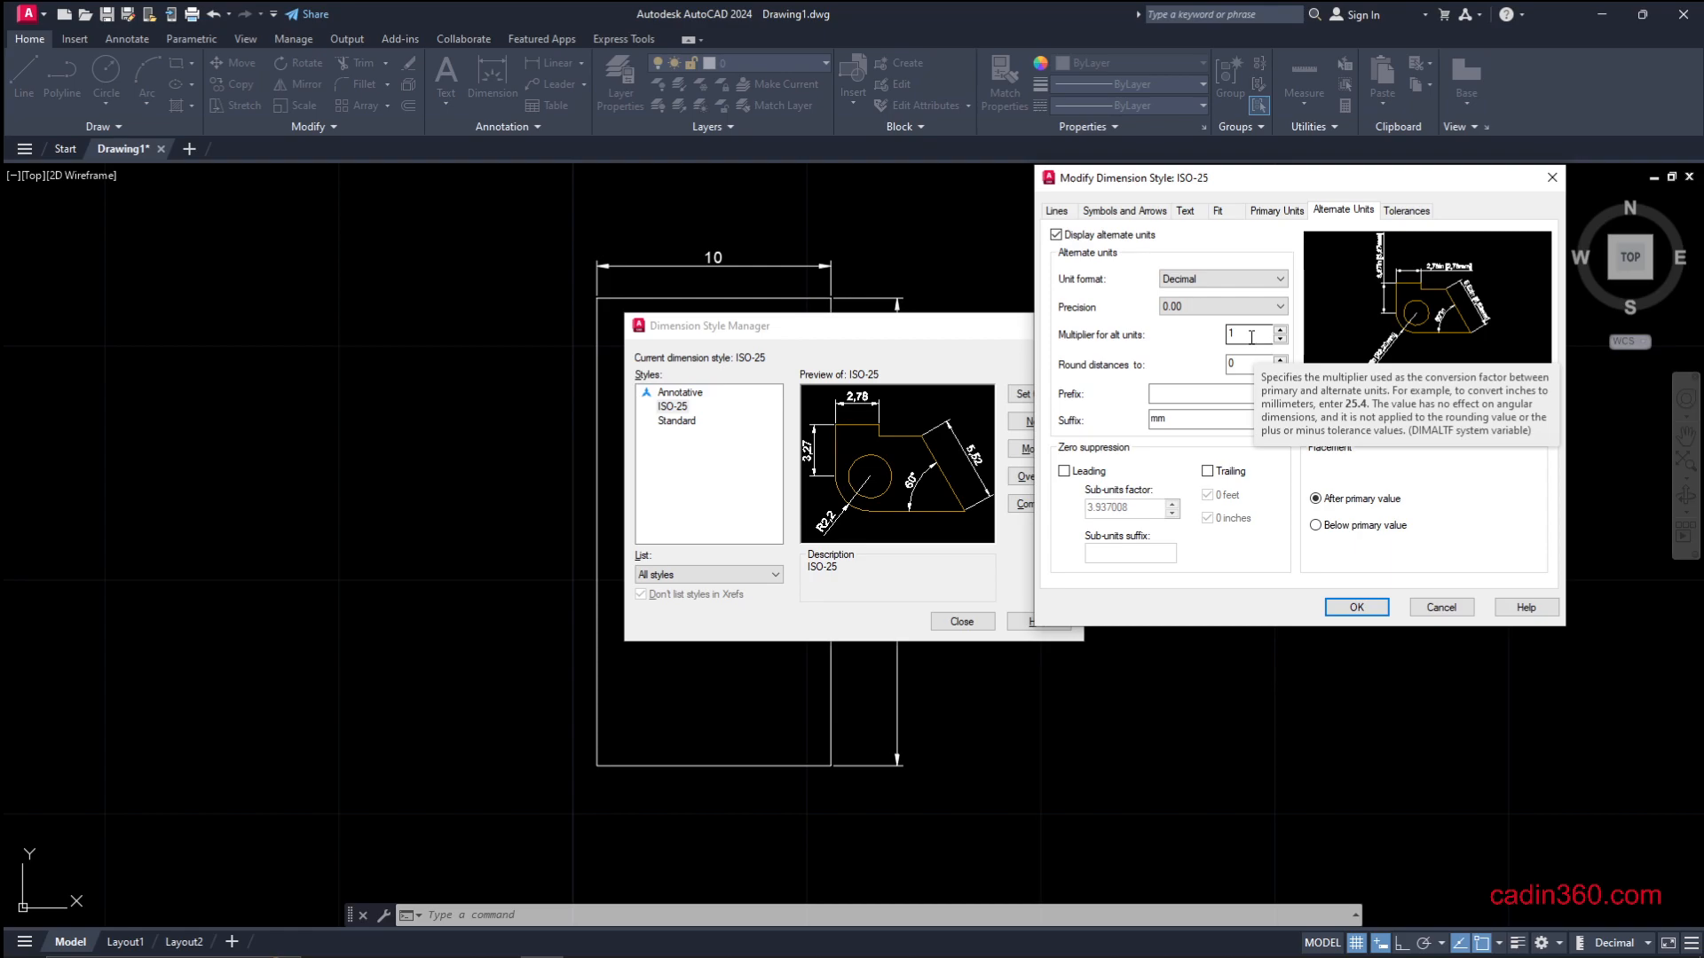
double_click(1251, 338)
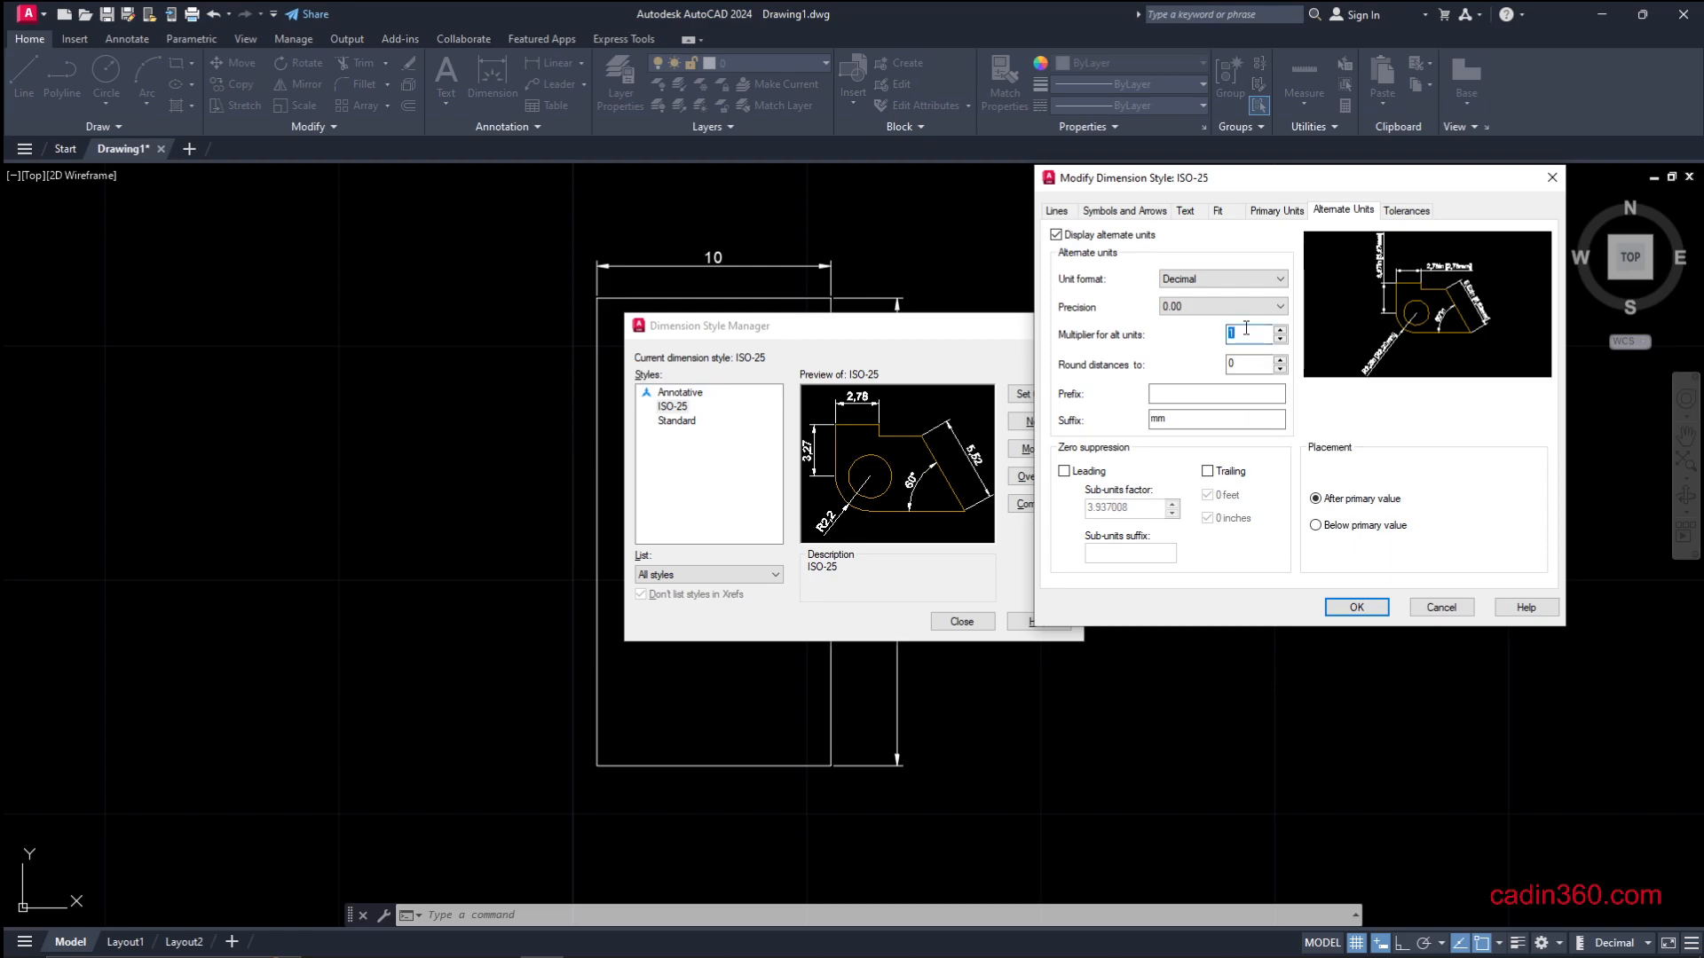
text(25.4)
click(1170, 422)
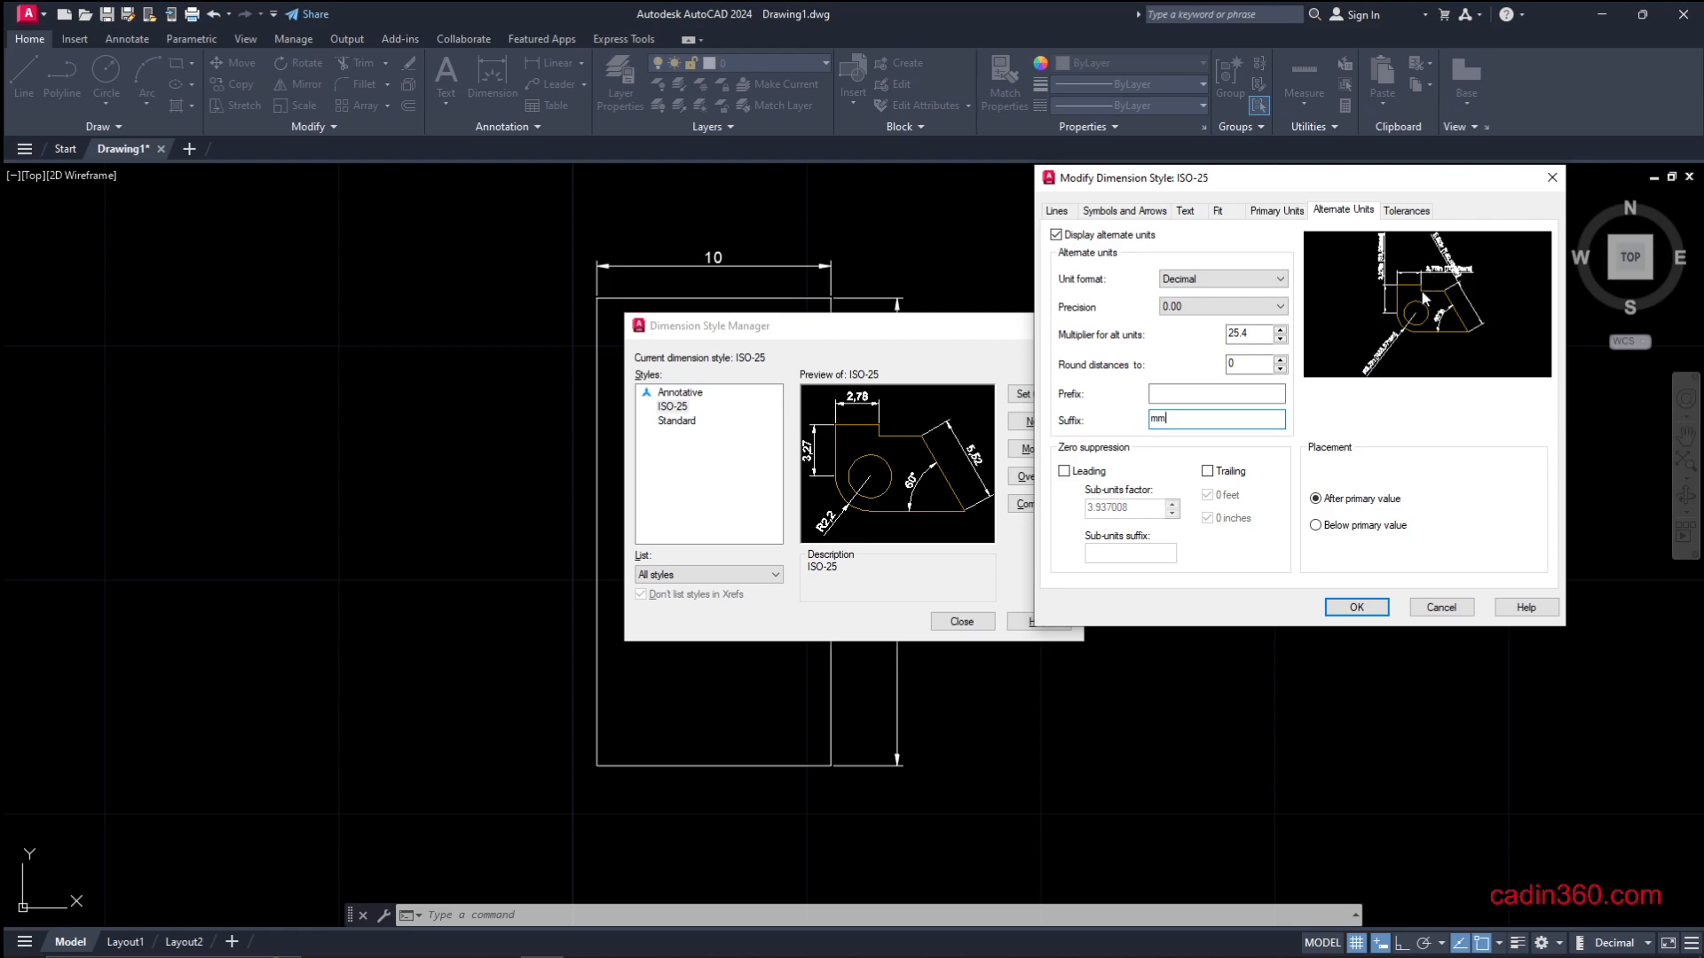
click(1315, 525)
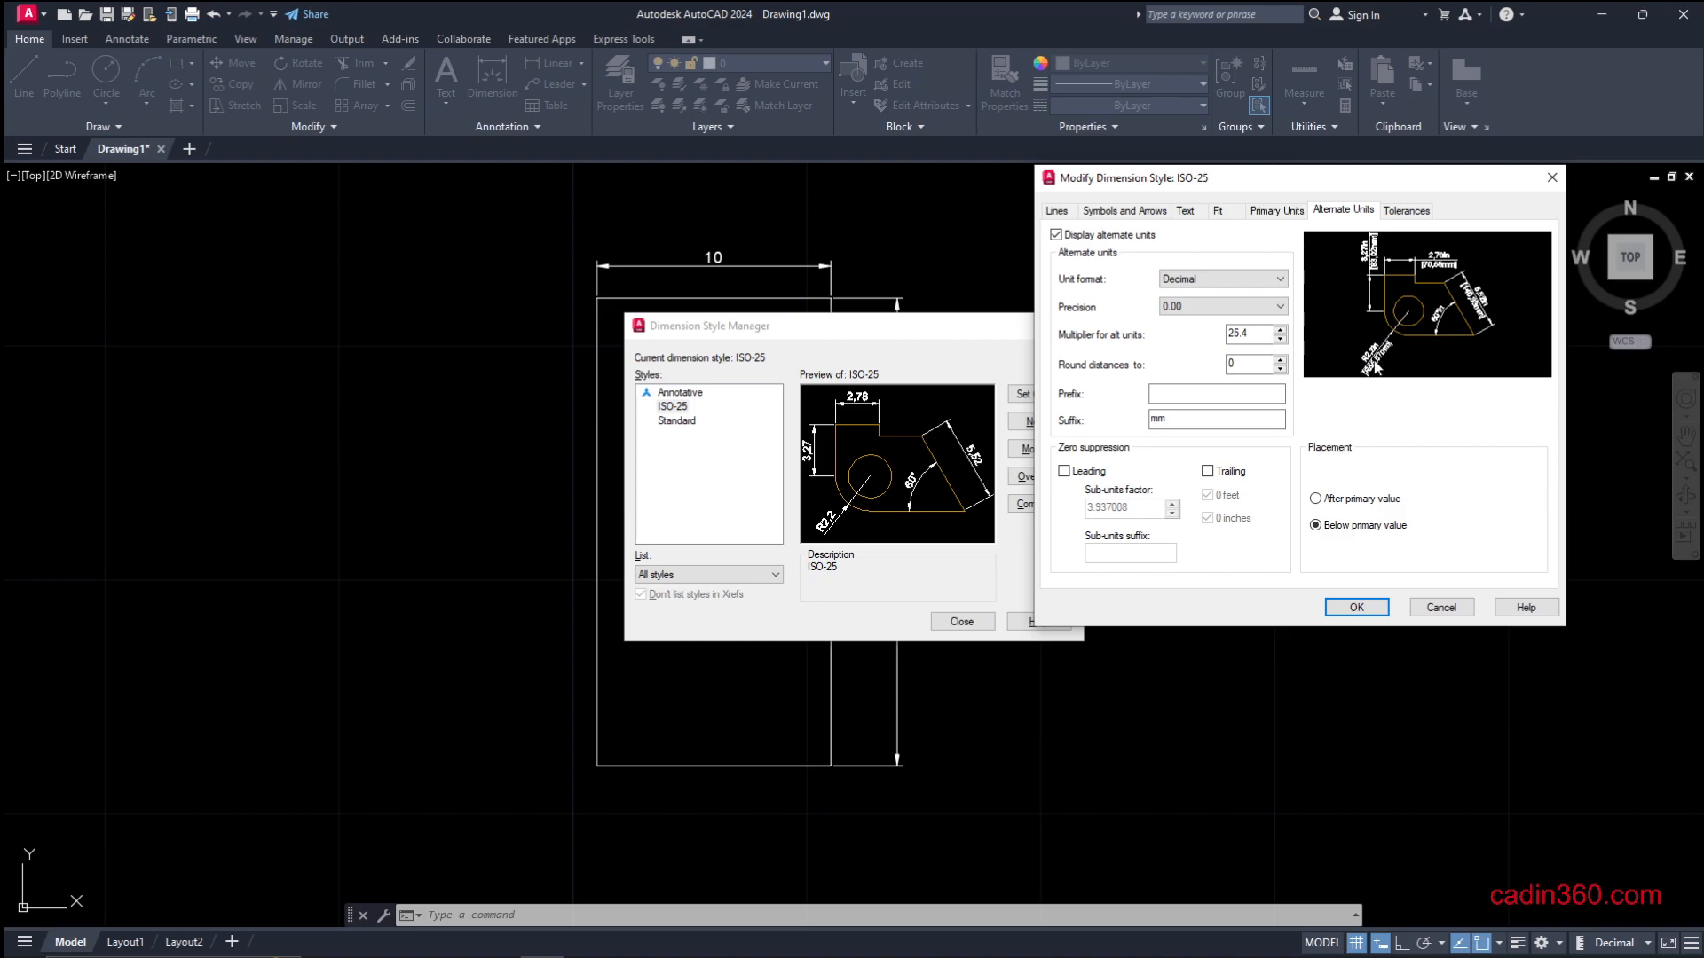
click(1357, 609)
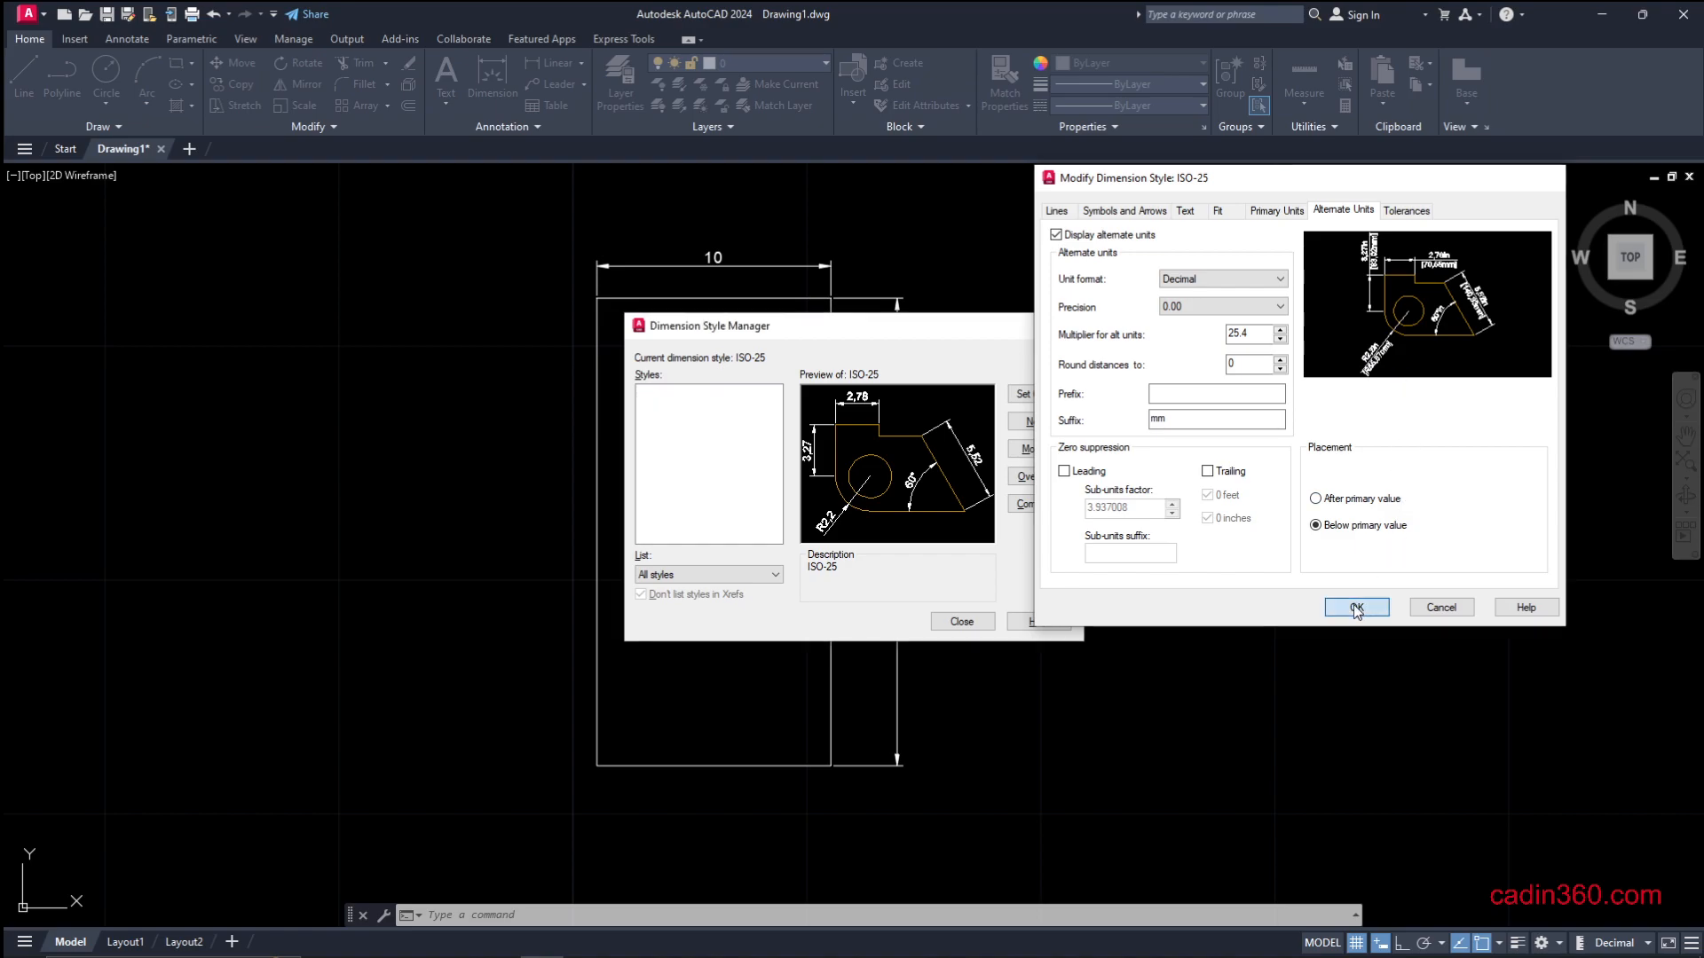
click(953, 621)
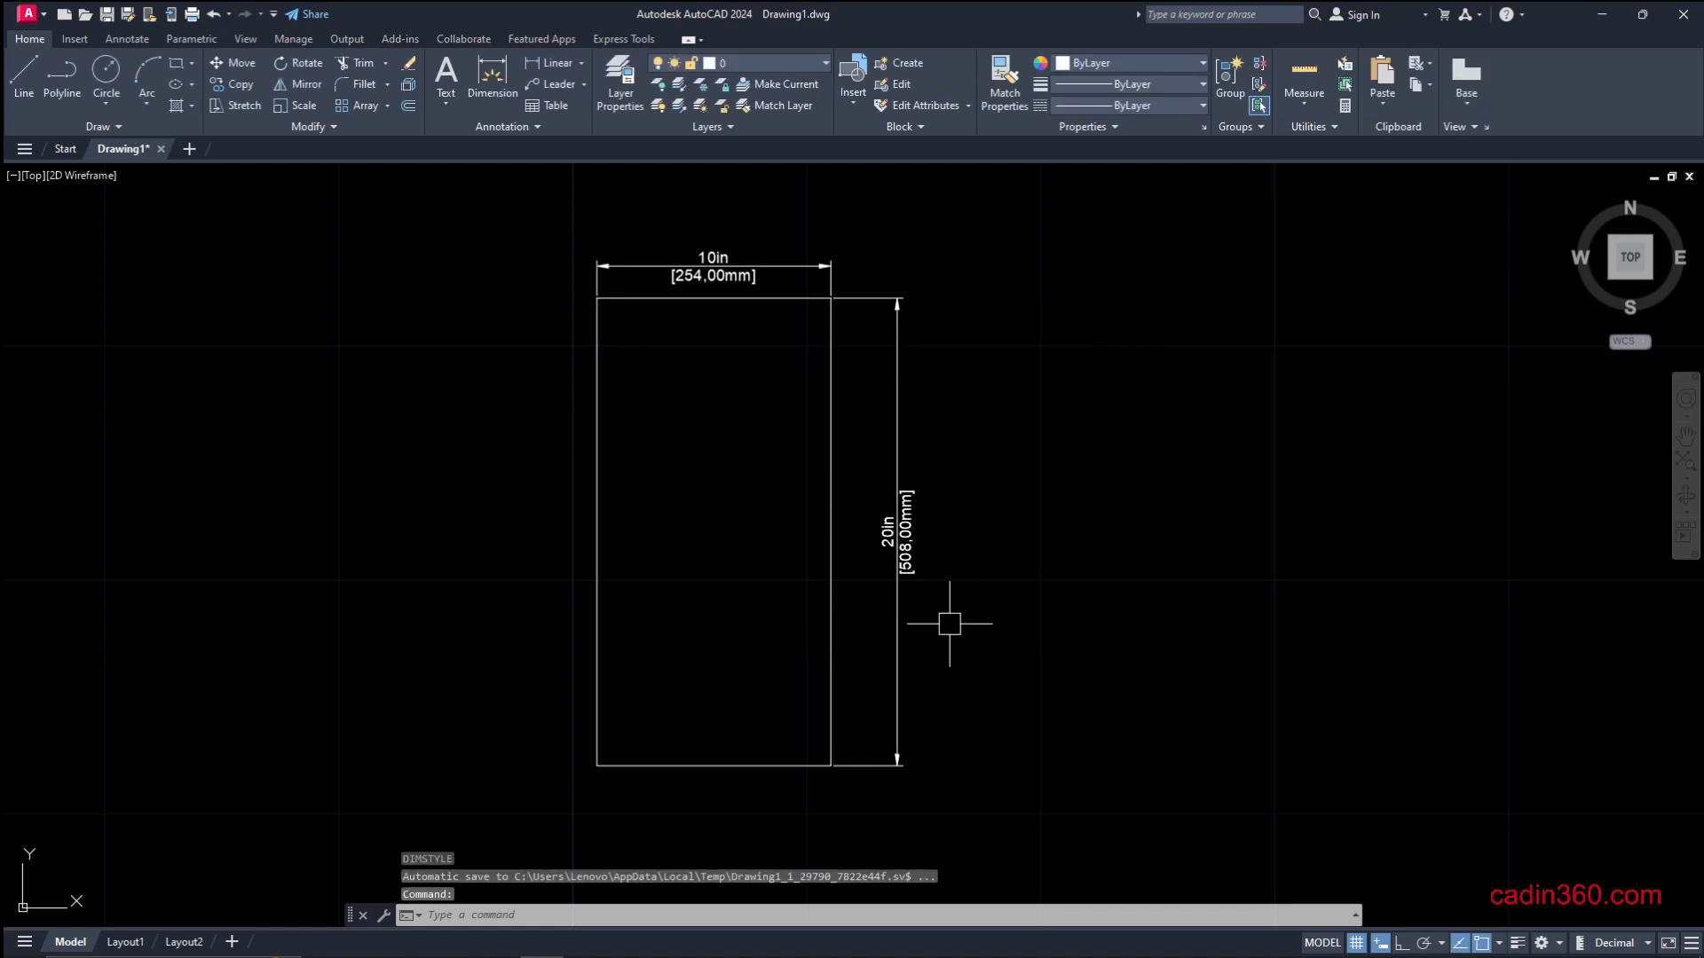